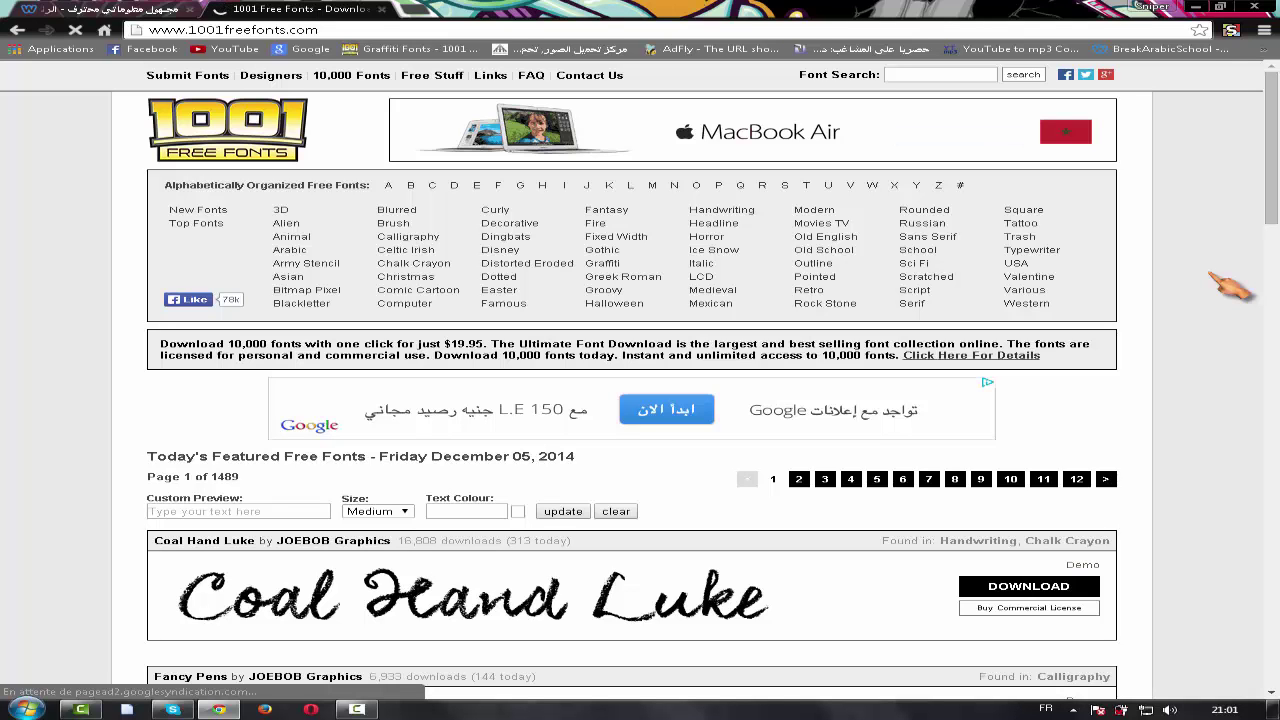
# Browse today's featured free fonts on the 1001 Free Fonts home page
pyautogui.scroll(-1, 1228, 291)
pyautogui.scroll(-5, 1228, 291)
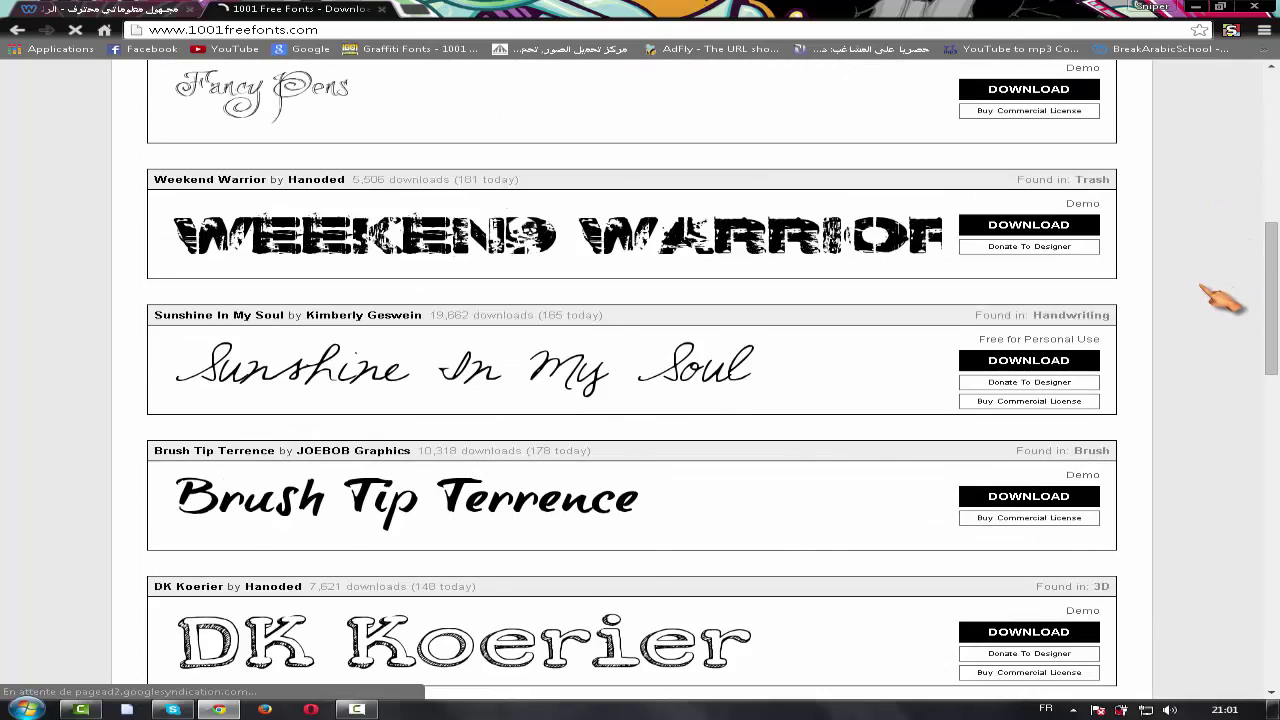
pyautogui.scroll(-5, 1222, 298)
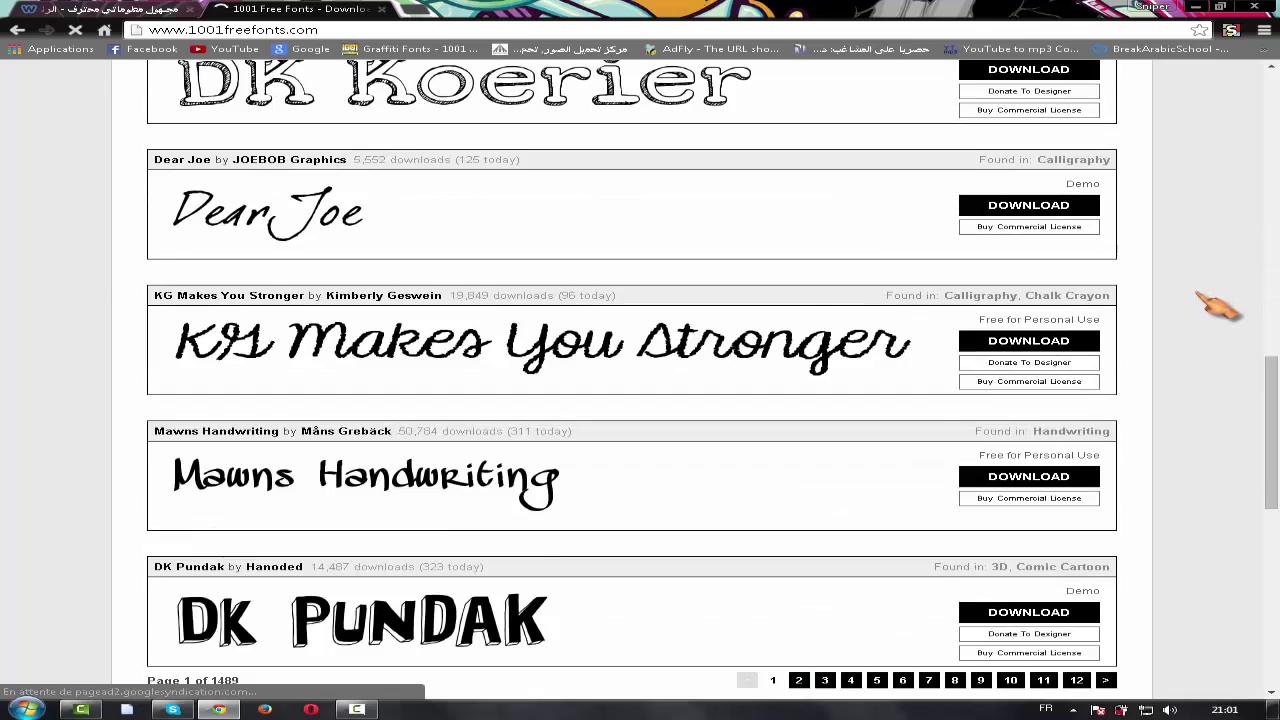
pyautogui.scroll(-2, 1220, 306)
pyautogui.scroll(5, 1221, 308)
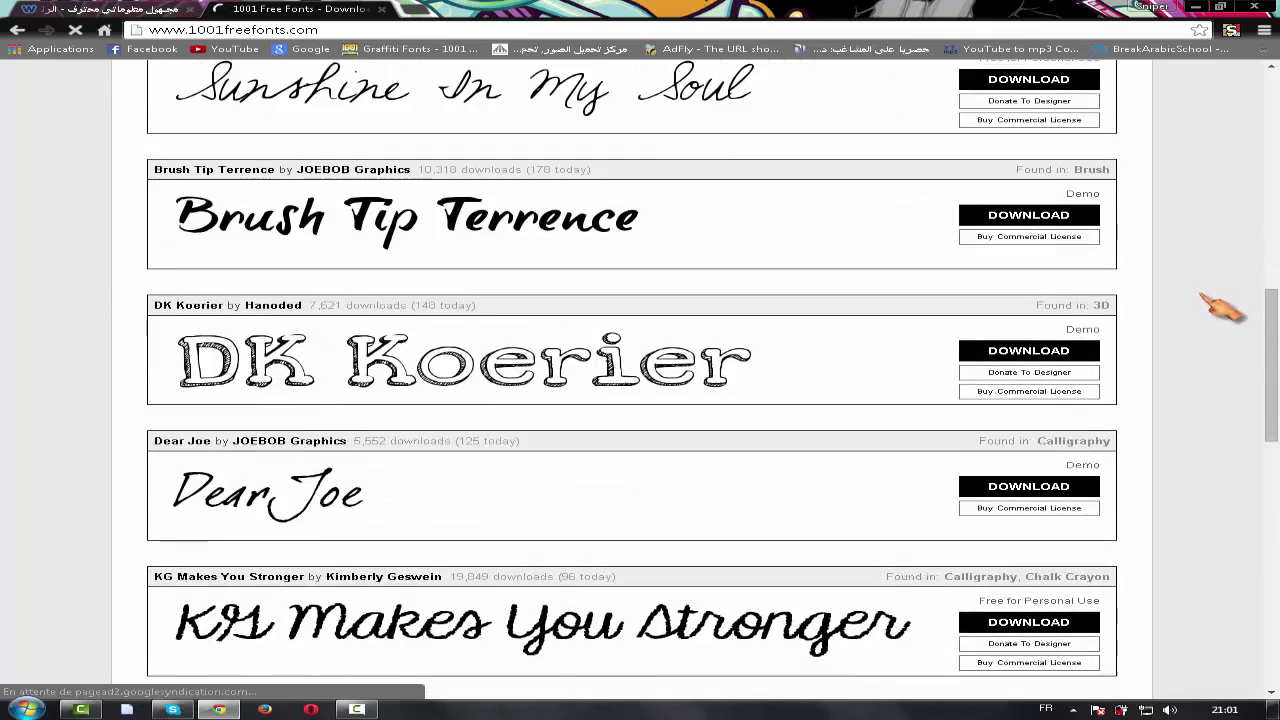
pyautogui.scroll(2, 1221, 307)
pyautogui.scroll(-1, 1220, 362)
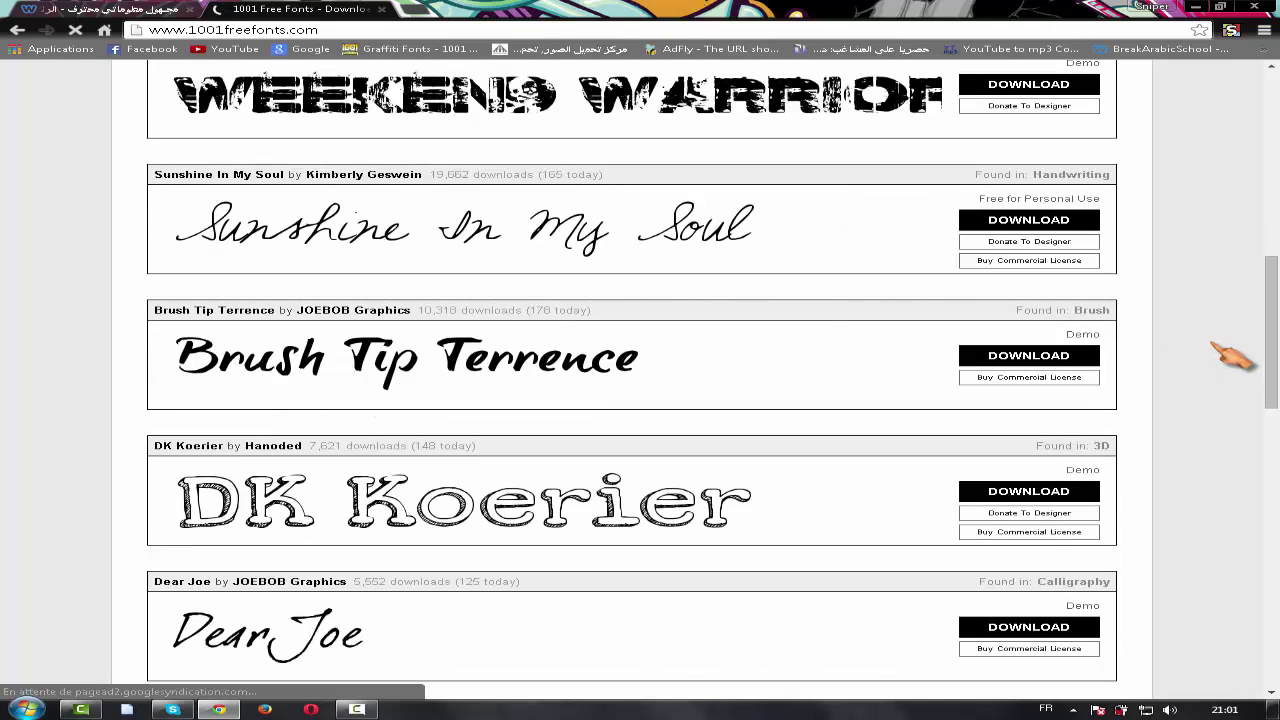
pyautogui.scroll(-1, 1232, 356)
pyautogui.scroll(2, 1228, 357)
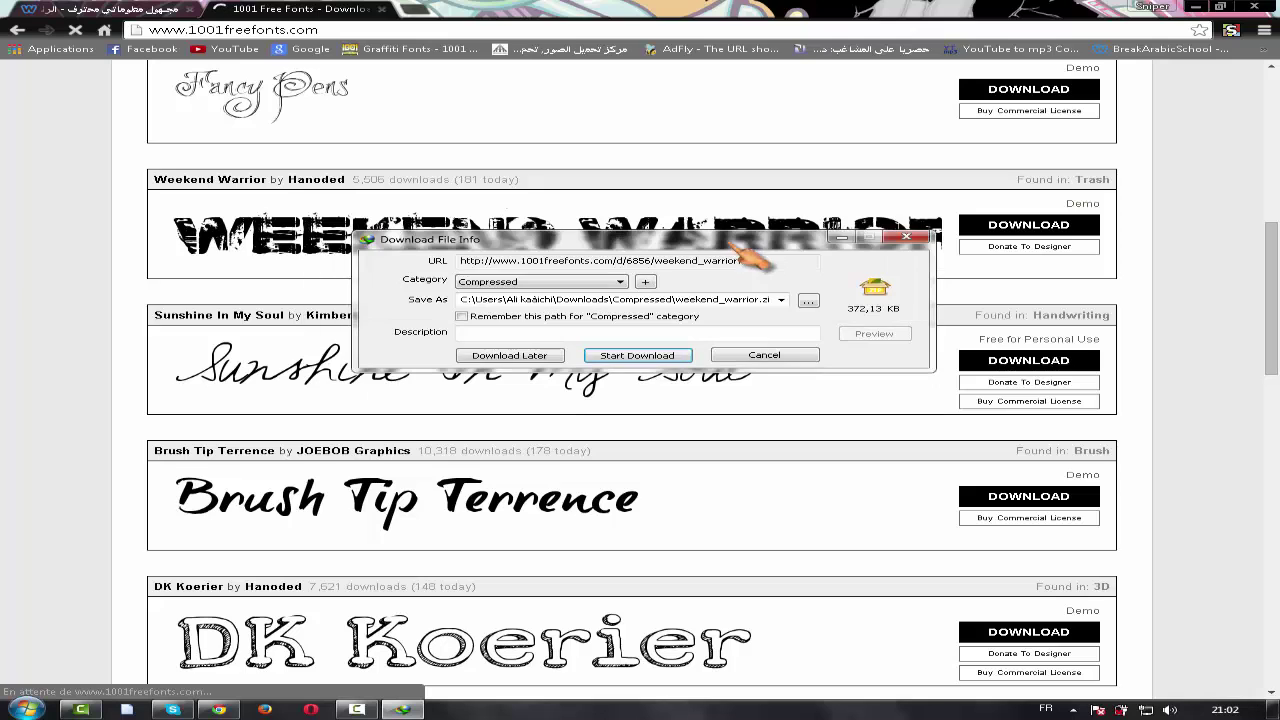
# Download weekend_warrior.zip with the desktop (Bureau) as save location, and dismiss the download completion dialog
pyautogui.click(808, 300)
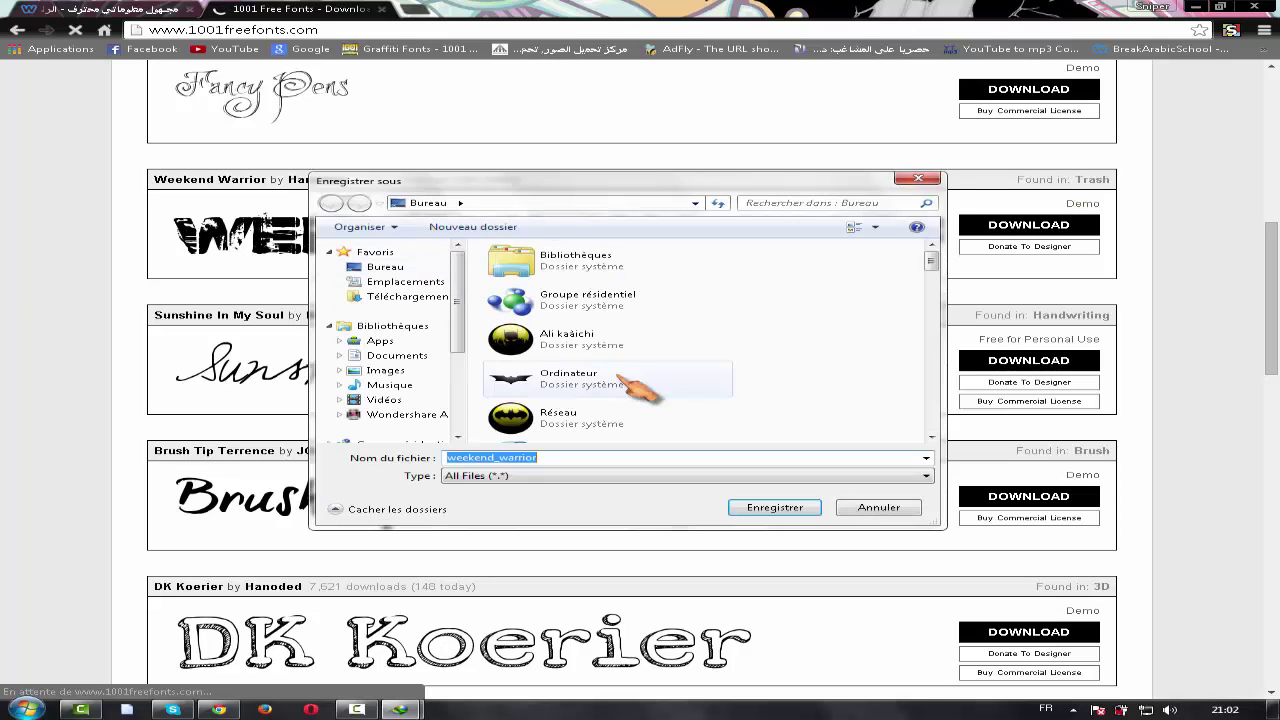
pyautogui.click(776, 508)
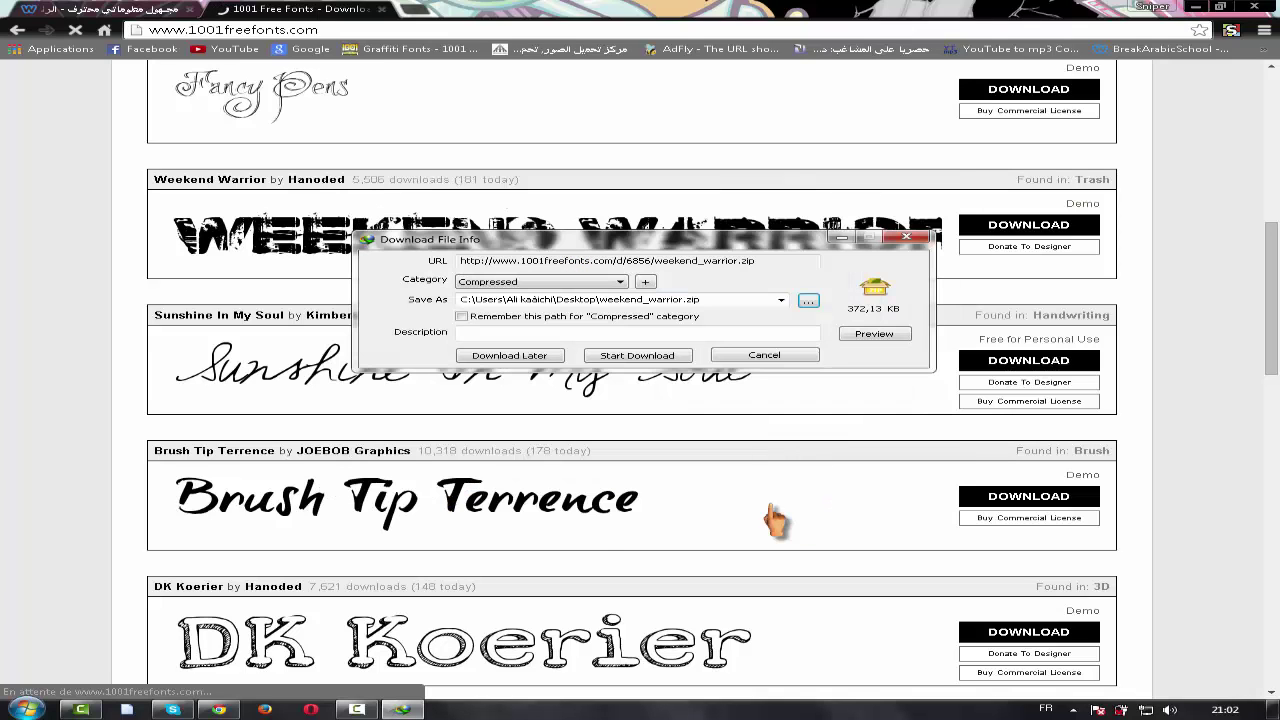
pyautogui.click(684, 358)
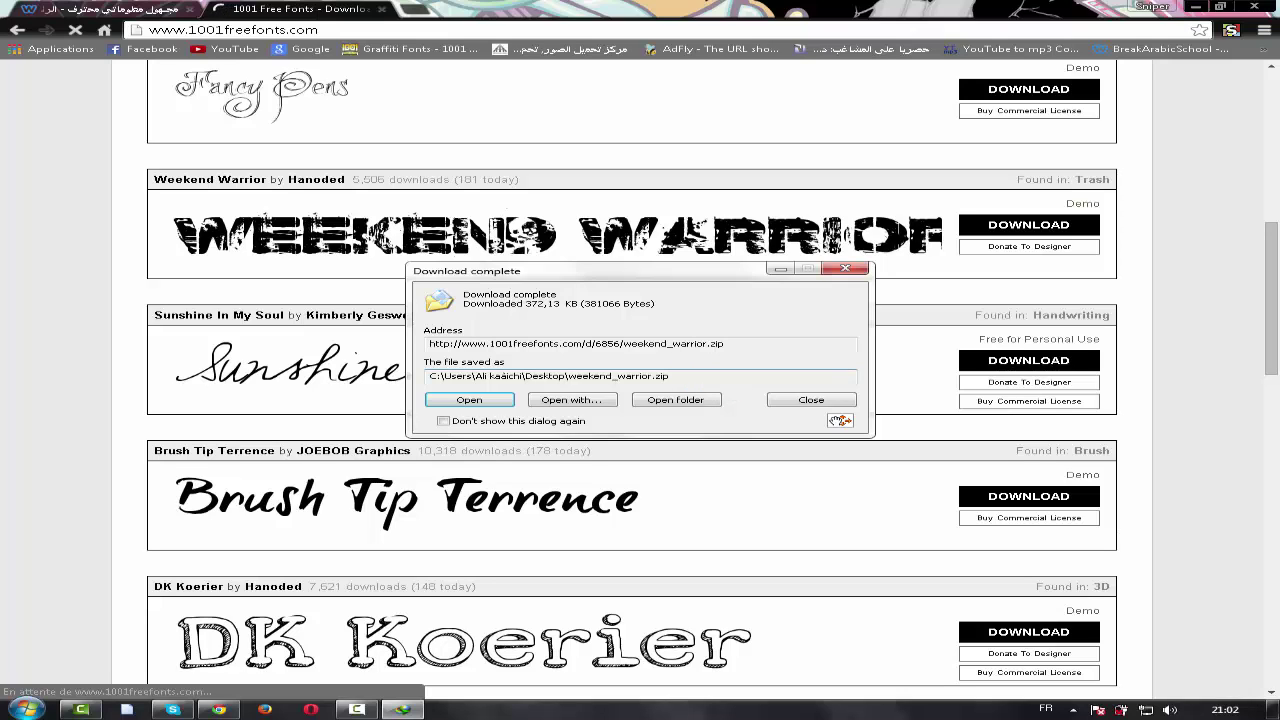
pyautogui.click(811, 400)
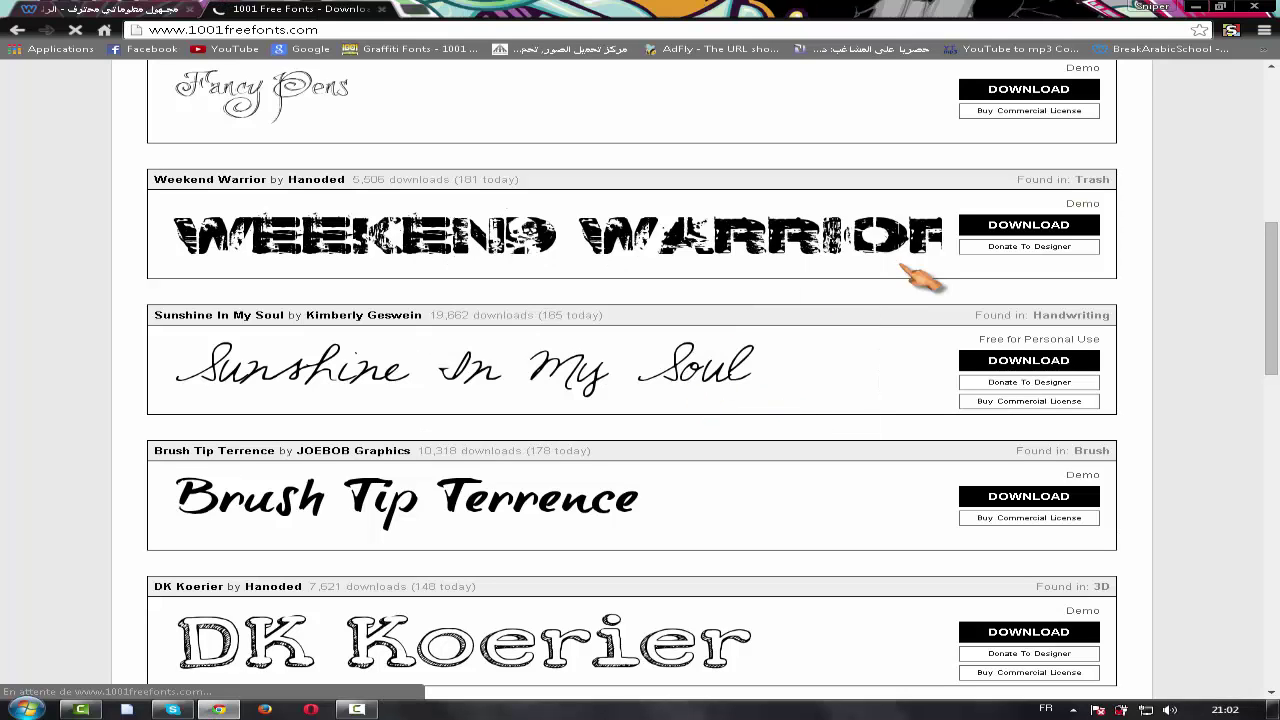
# Minimize the browser and extract the weekend_warrior archive on the desktop into a new folder with PeaZip
pyautogui.click(1196, 7)
pyautogui.moveTo(340, 258); pyautogui.dragTo(572, 172)
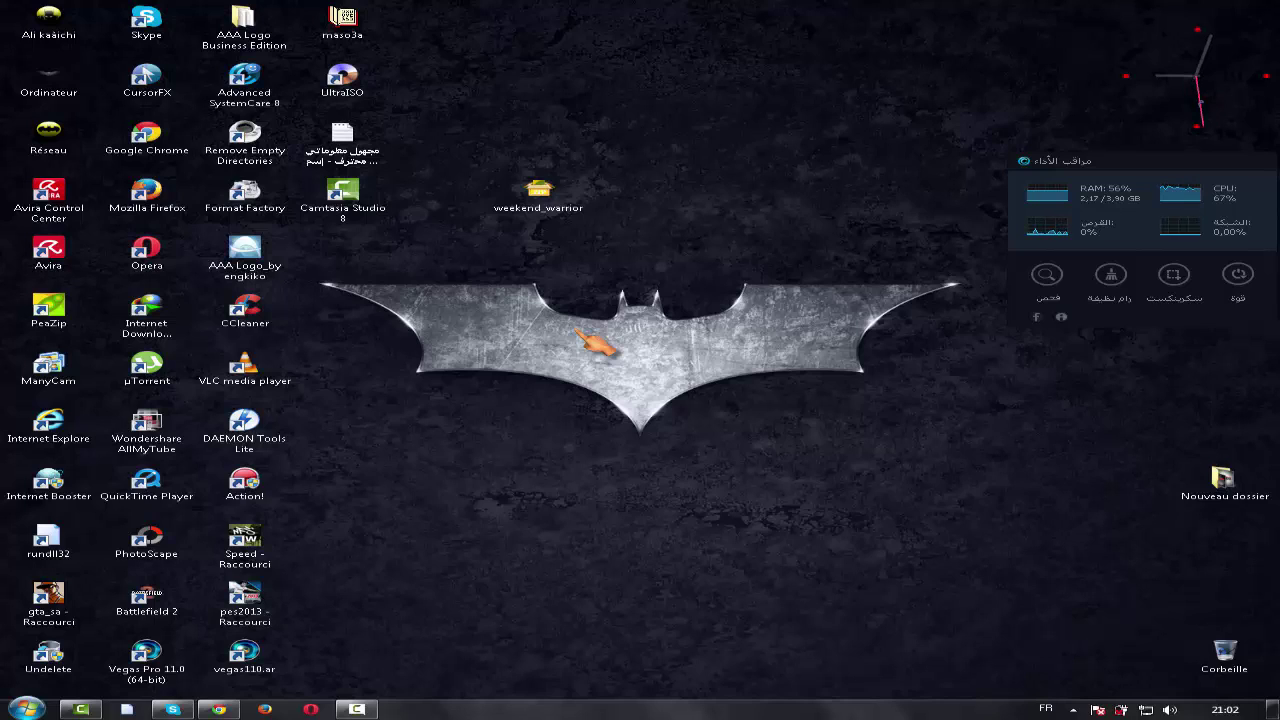
pyautogui.rightClick(558, 200)
pyautogui.moveTo(650, 232)
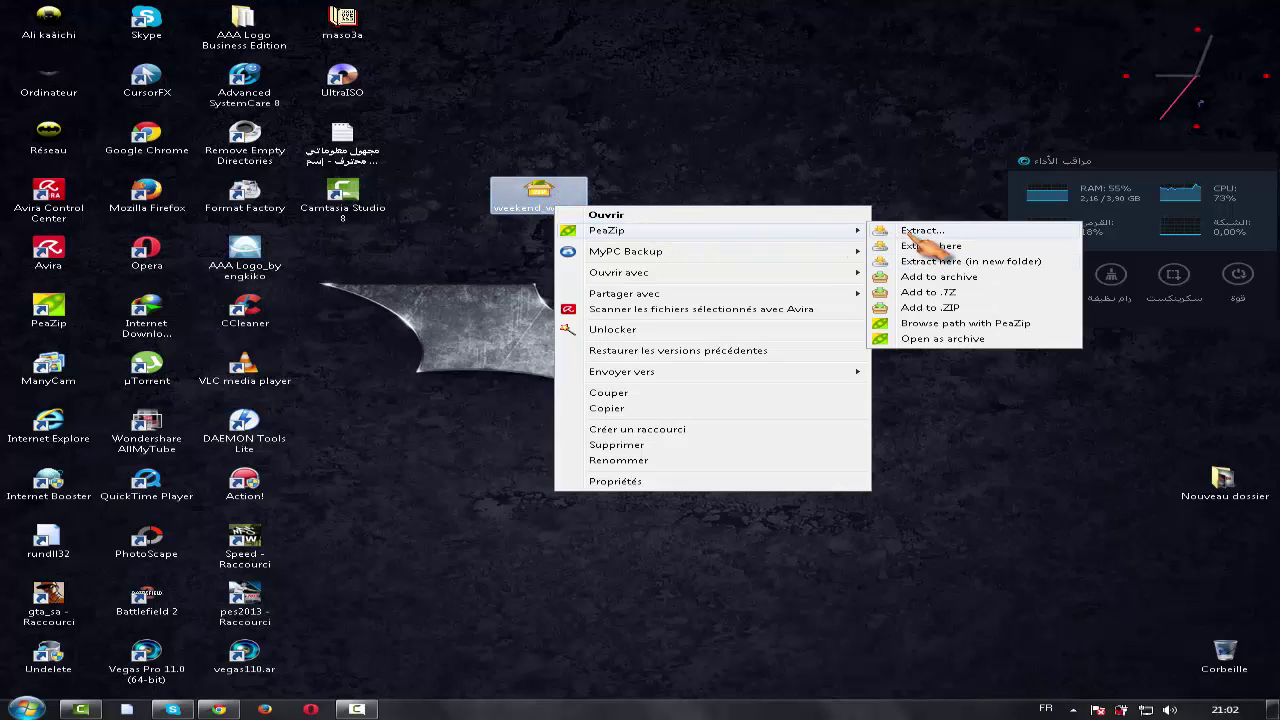
pyautogui.click(975, 264)
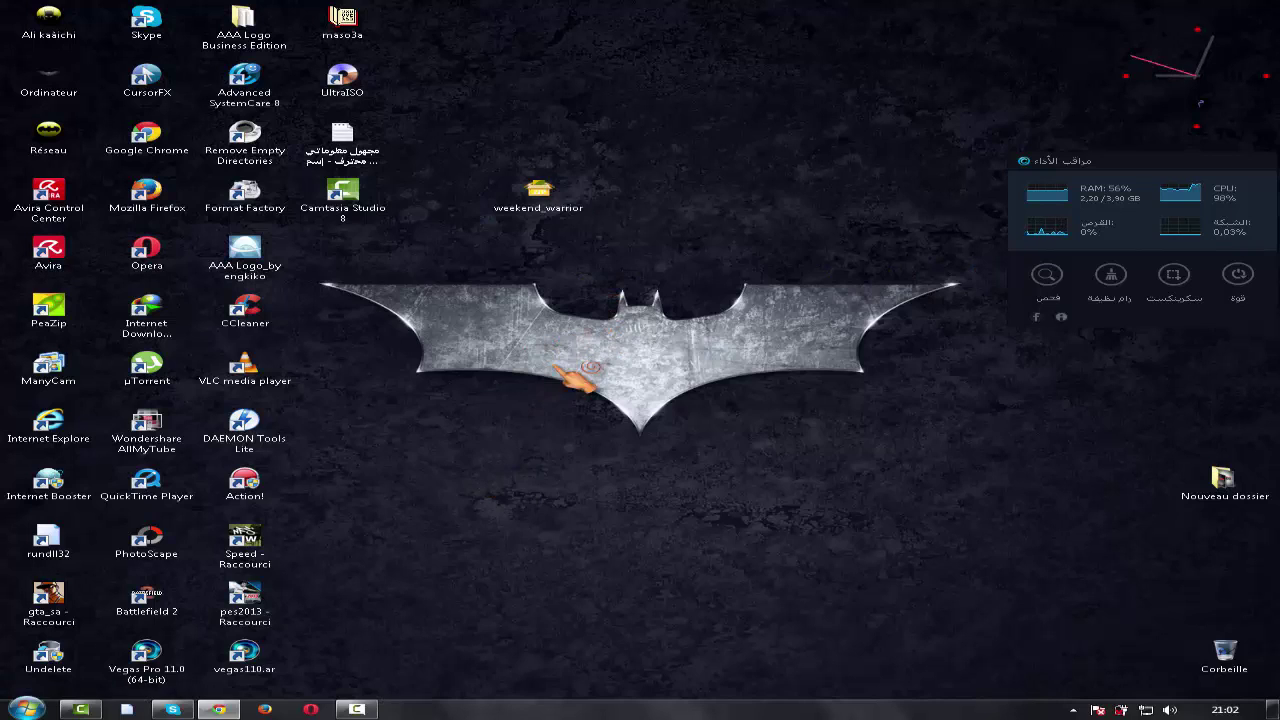
pyautogui.moveTo(405, 249); pyautogui.dragTo(666, 212)
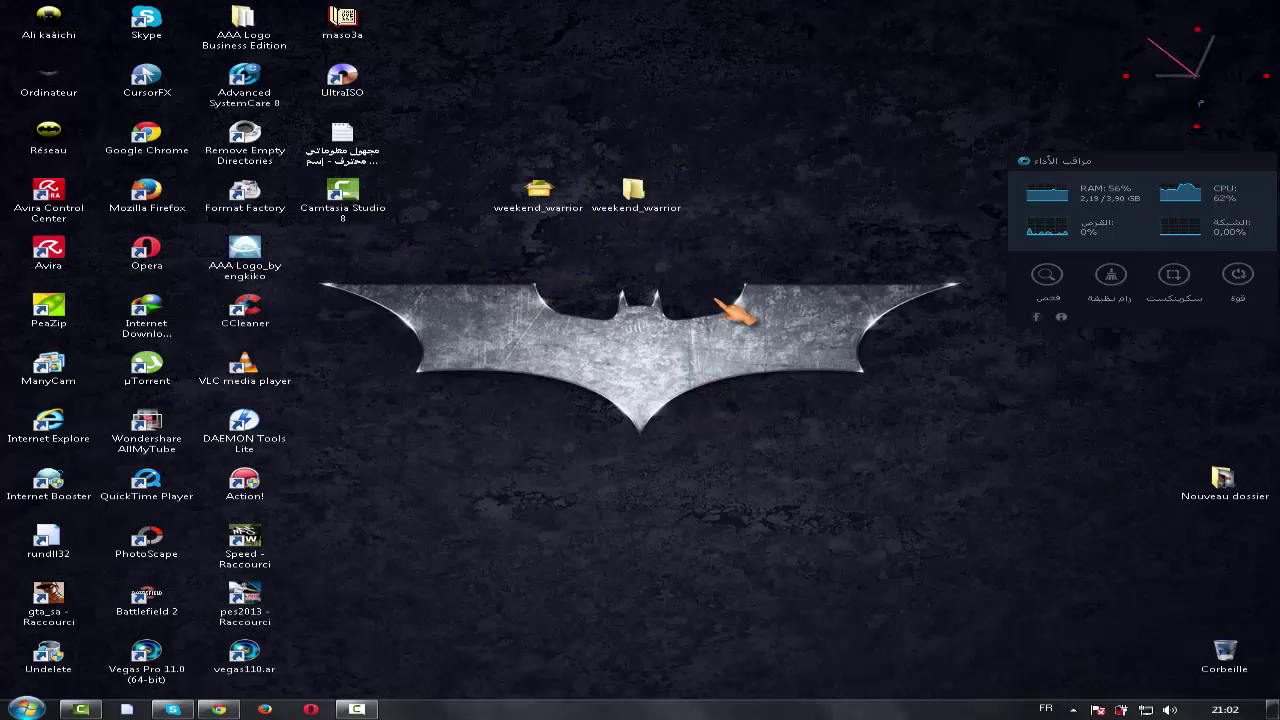
# Open the extracted weekend_warrior folder on the desktop and select the WeekendWarrior font file
pyautogui.click(672, 209)
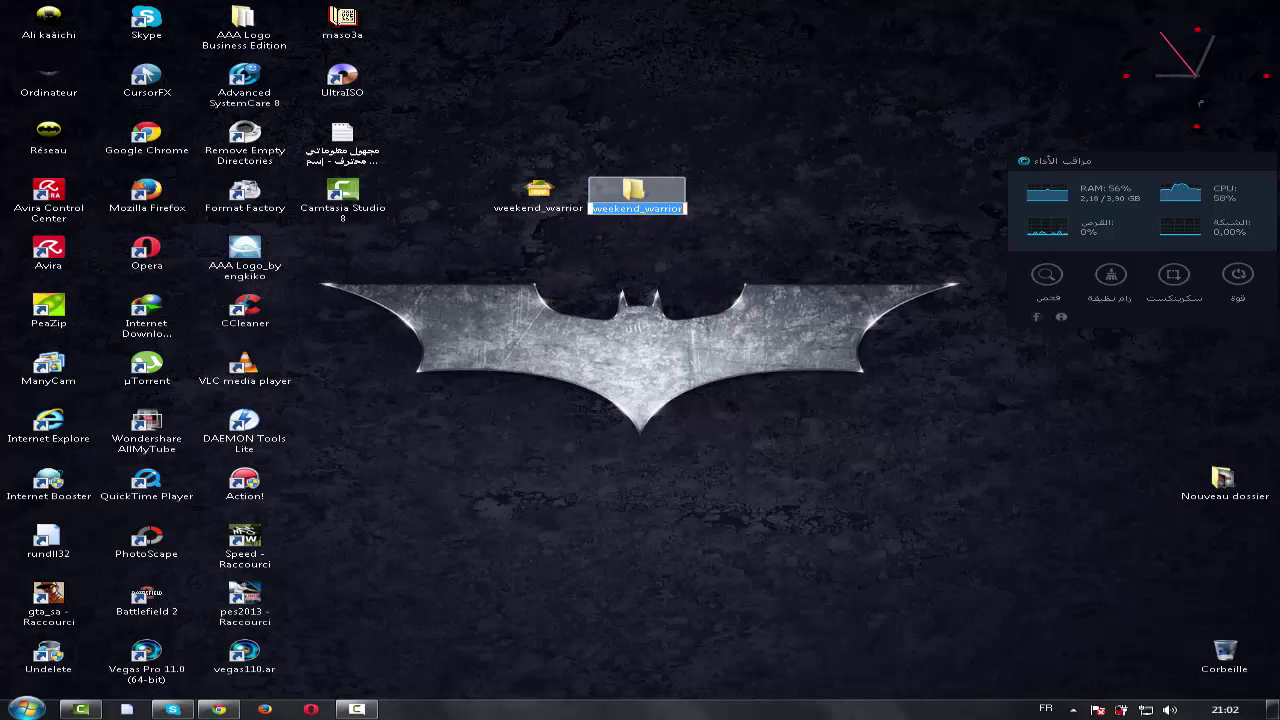
pyautogui.doubleClick(662, 192)
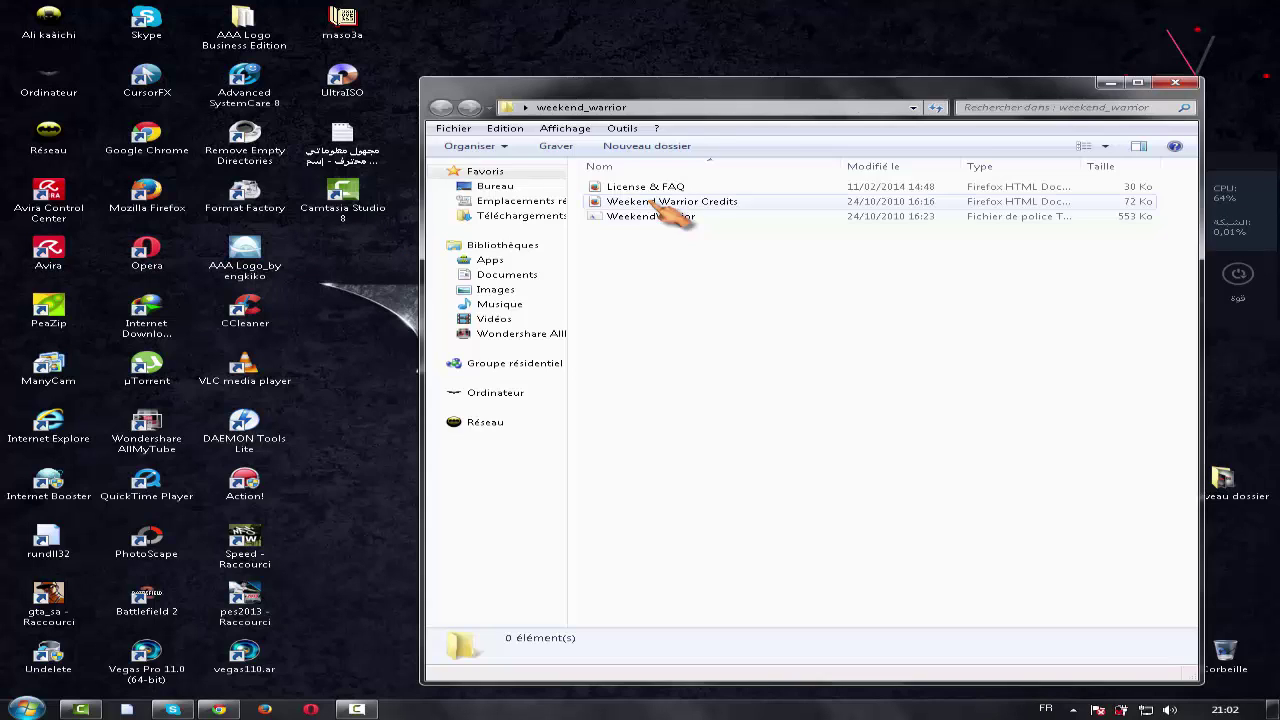
pyautogui.moveTo(698, 340); pyautogui.dragTo(744, 268)
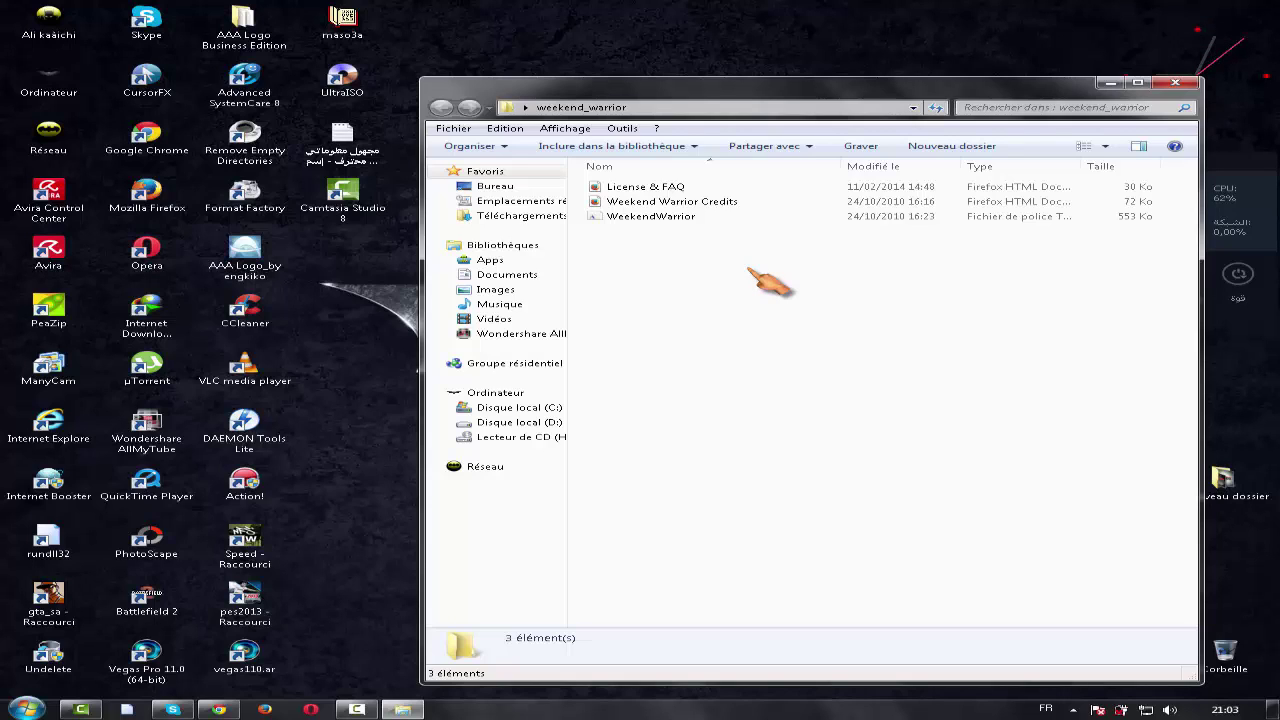
pyautogui.moveTo(756, 308); pyautogui.dragTo(676, 222)
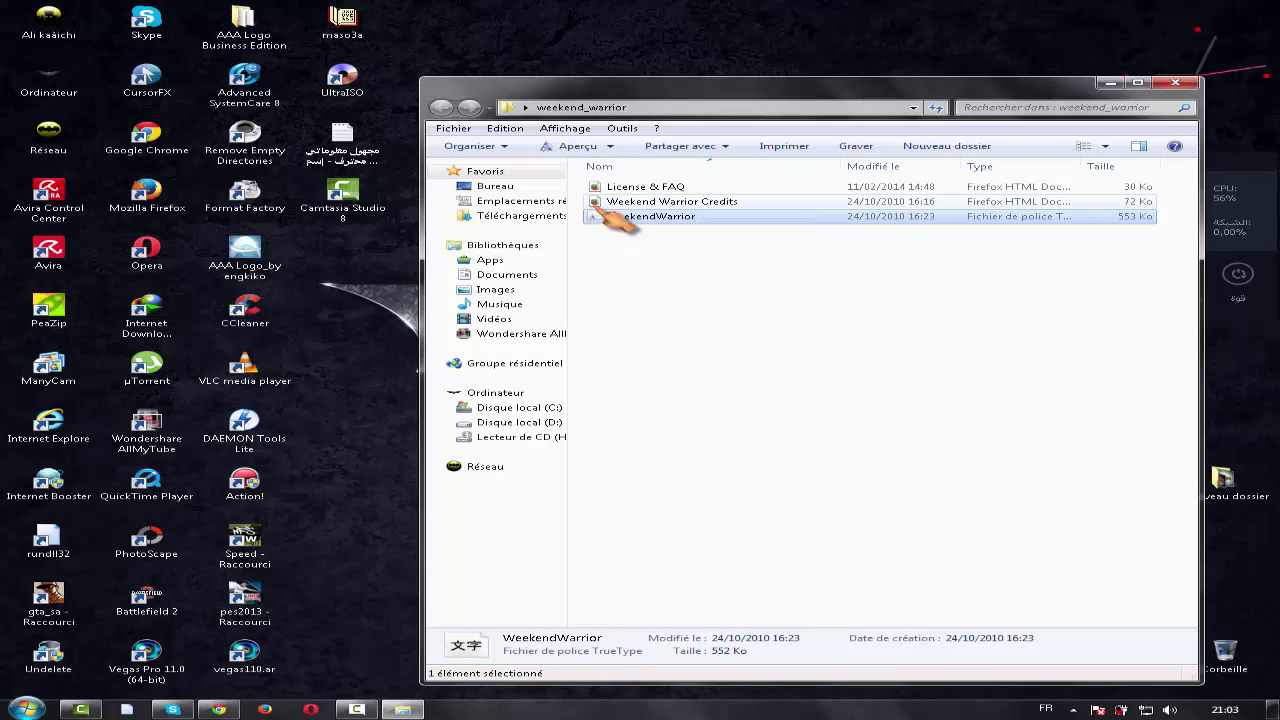
# Show the weekend_warrior folder's files as very large icons (Très grandes icônes)
pyautogui.click(1102, 147)
pyautogui.click(1145, 88)
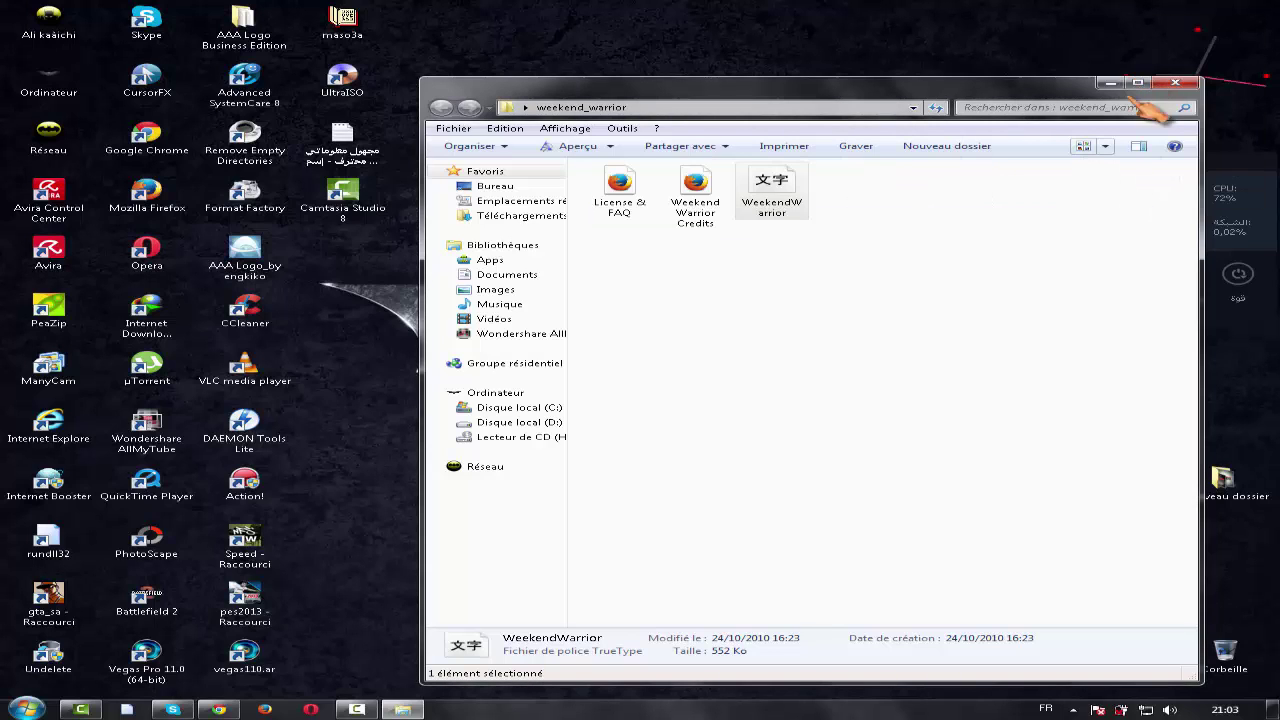
pyautogui.click(1106, 146)
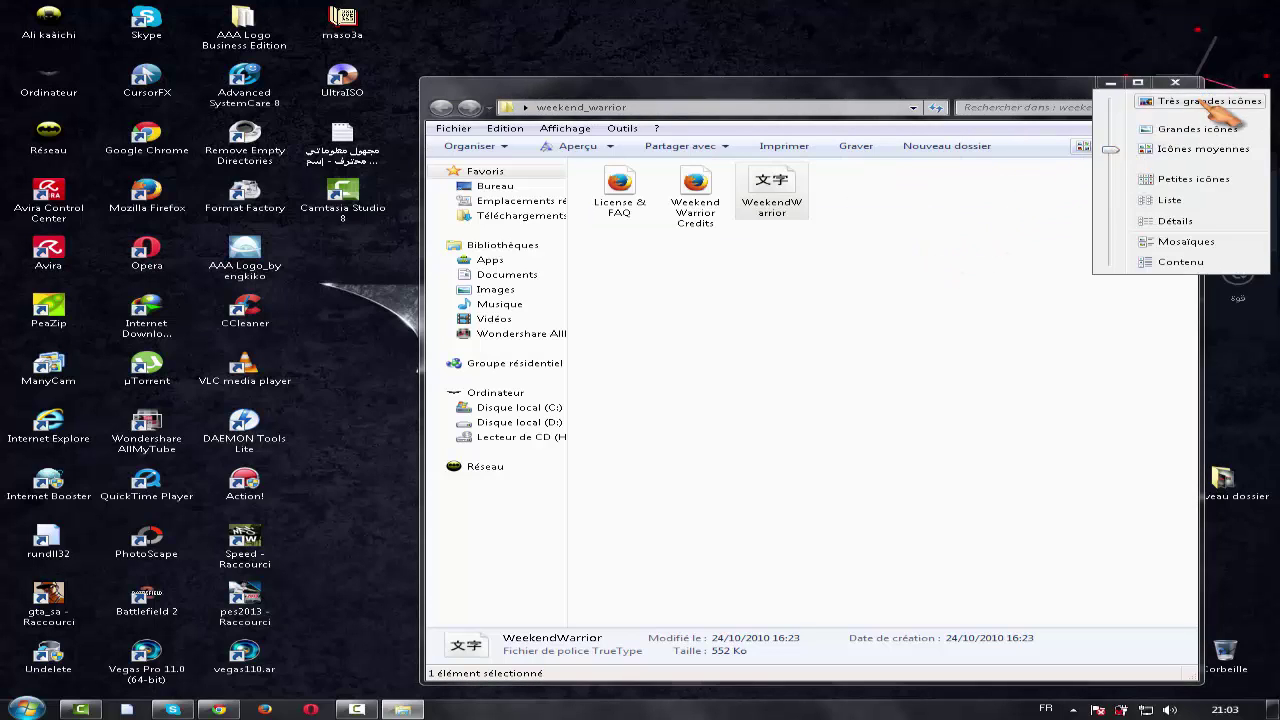
pyautogui.click(1152, 89)
# Delete the License & FAQ and Weekend Warrior Credits files from the weekend_warrior folder
pyautogui.click(930, 510)
pyautogui.click(810, 522)
pyautogui.moveTo(1180, 398); pyautogui.dragTo(675, 200)
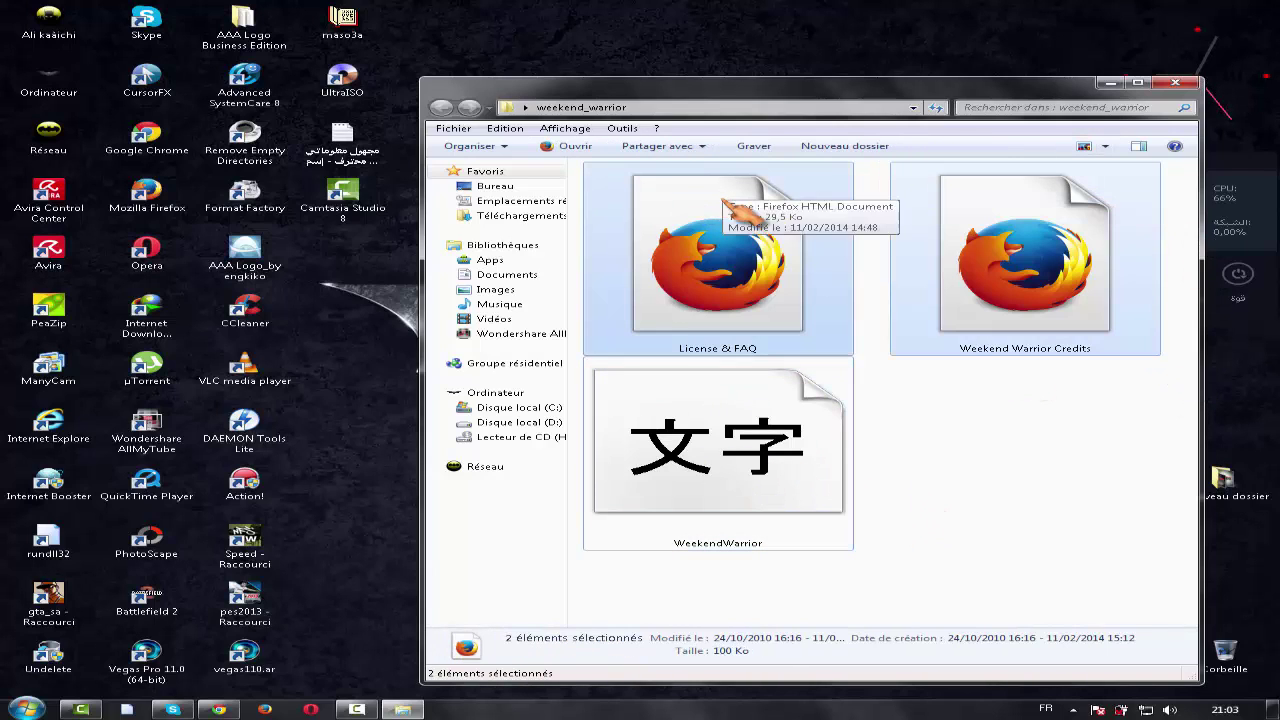
pyautogui.press('Delete')
pyautogui.press('Return')
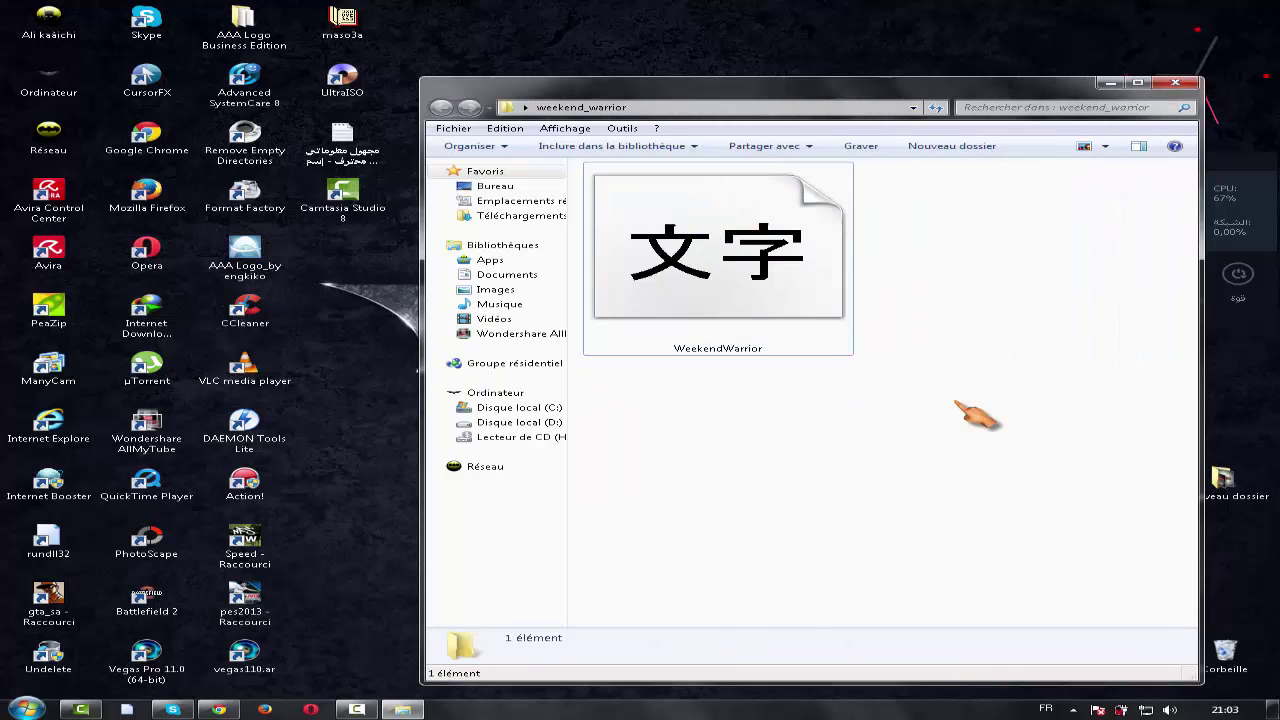
pyautogui.click(845, 310)
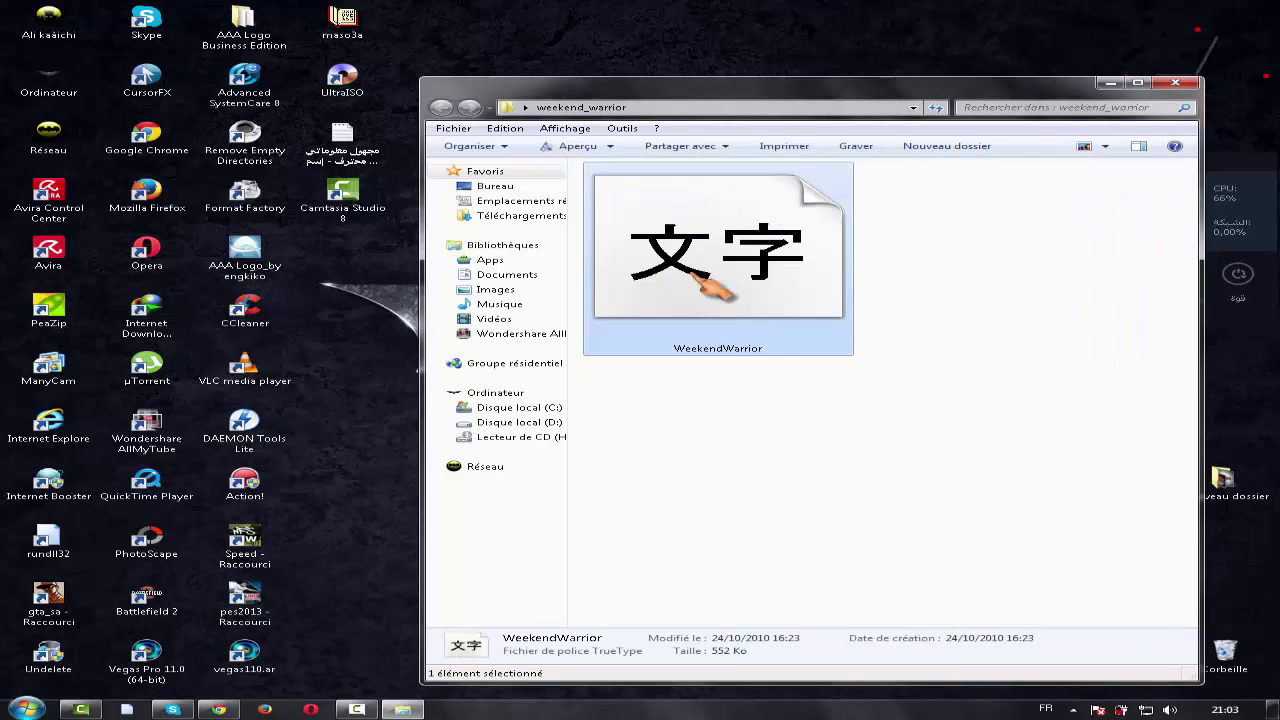
pyautogui.click(775, 425)
pyautogui.click(848, 432)
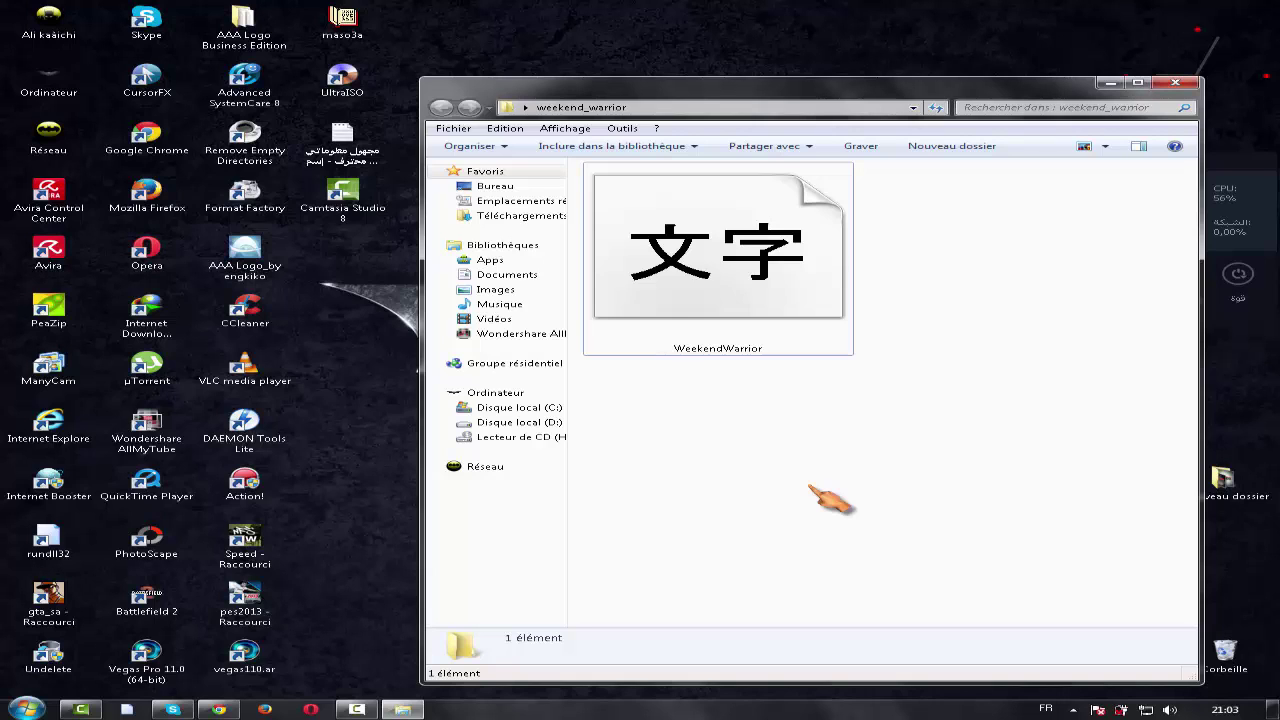
# Open the Fonts folder inside Windows on Disque local (C:) in a second Explorer window
pyautogui.click(27, 709)
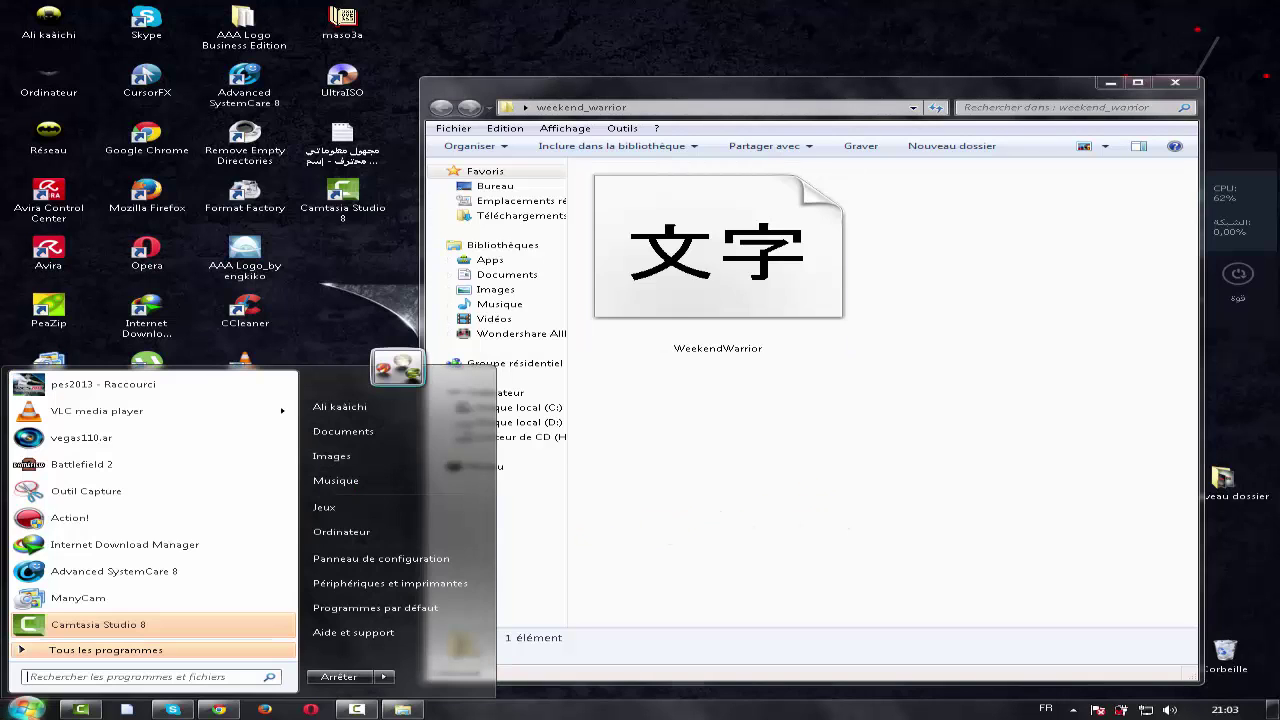
pyautogui.click(362, 533)
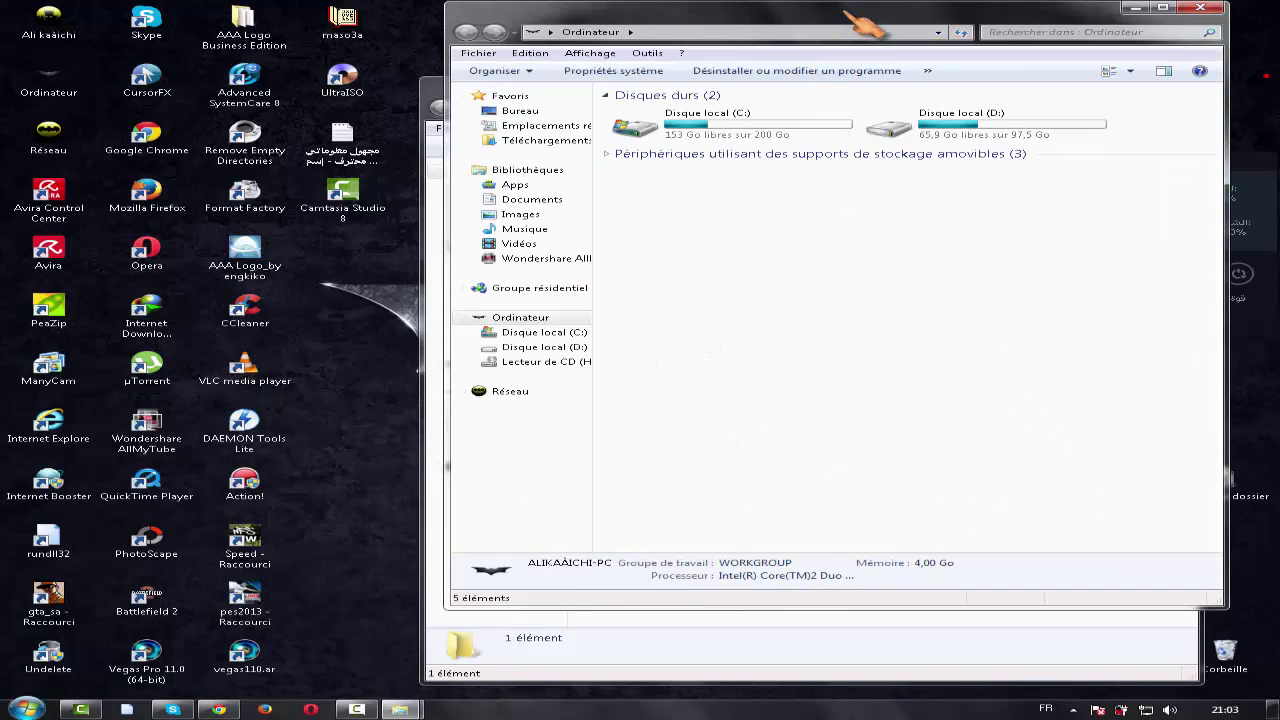
pyautogui.moveTo(862, 25); pyautogui.dragTo(776, 38)
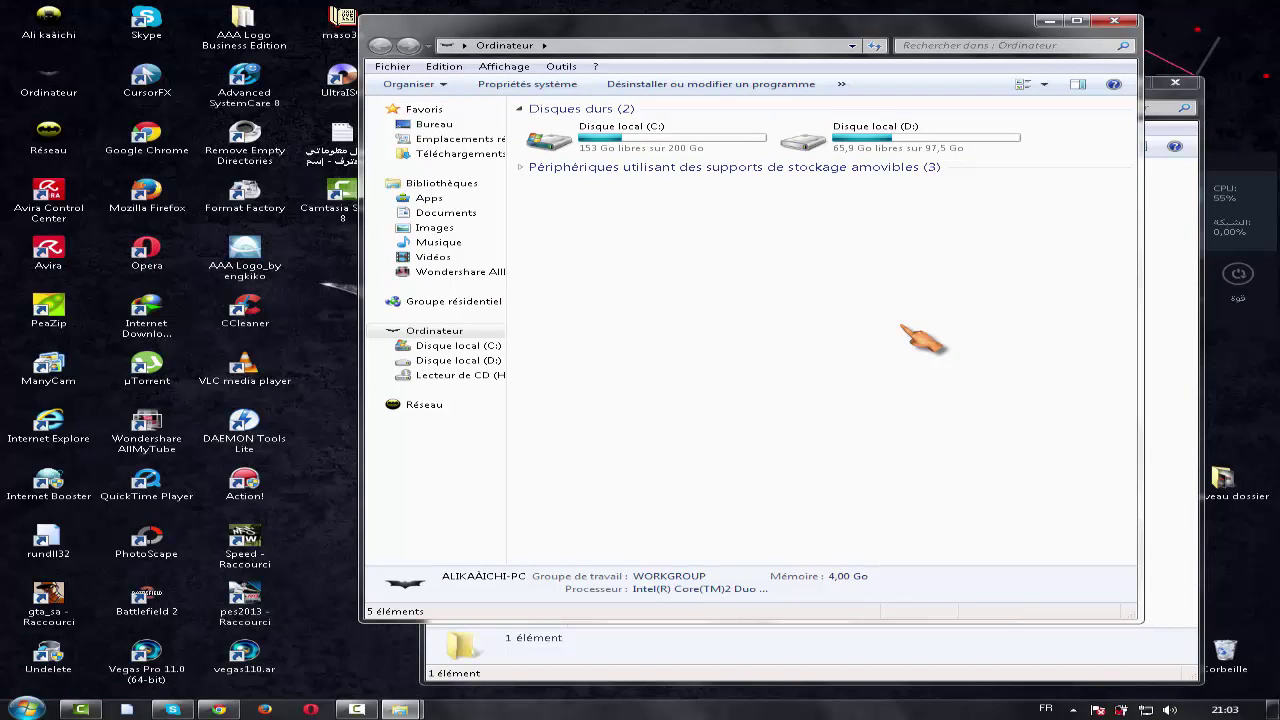
pyautogui.doubleClick(675, 141)
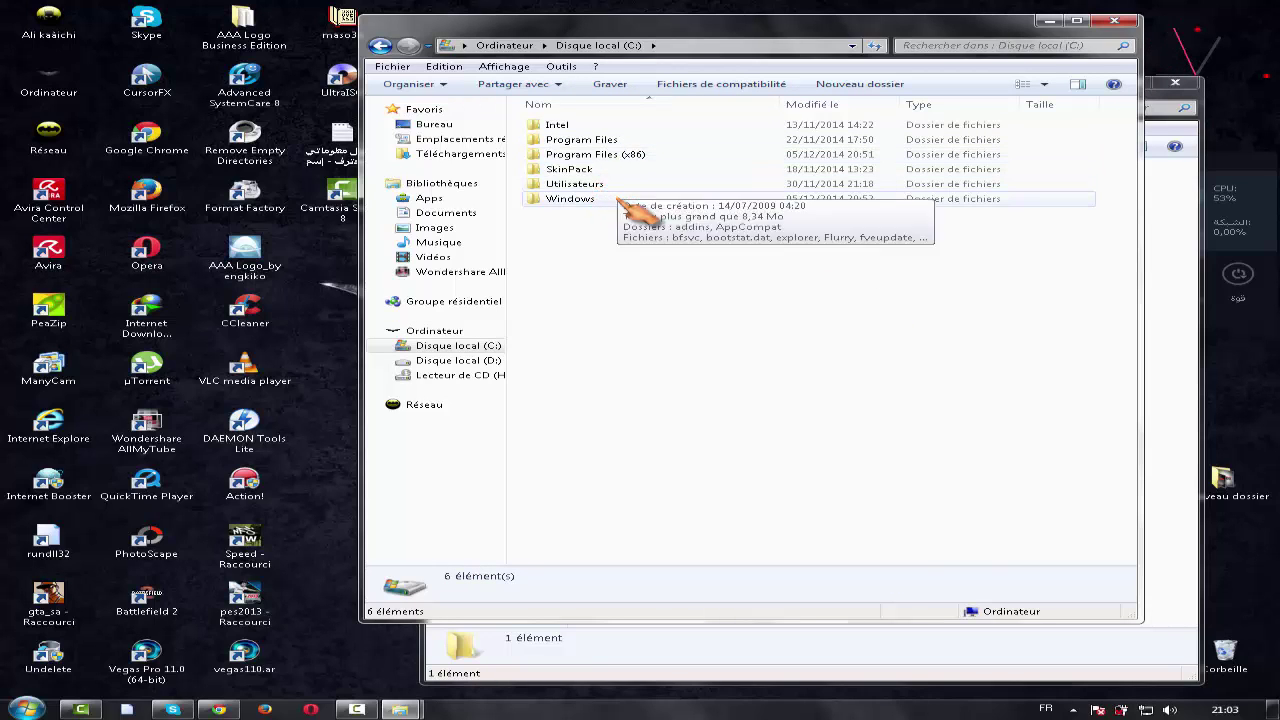
pyautogui.doubleClick(598, 201)
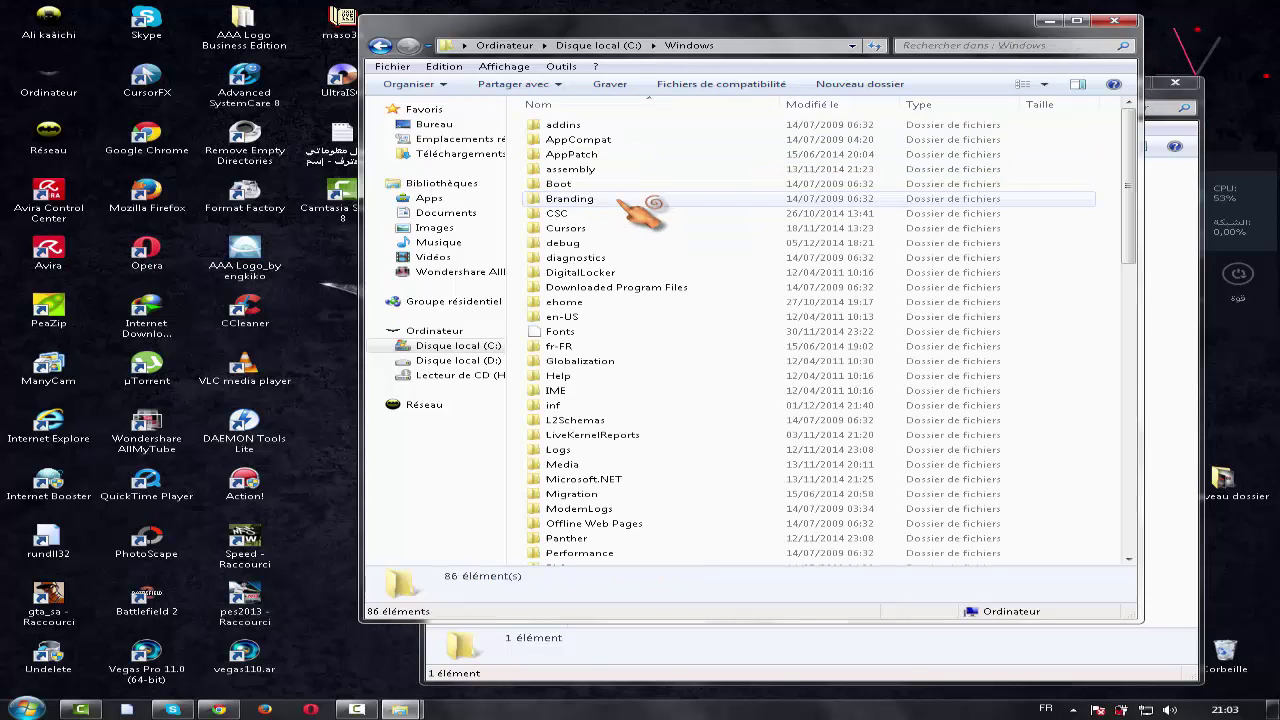
pyautogui.click(612, 333)
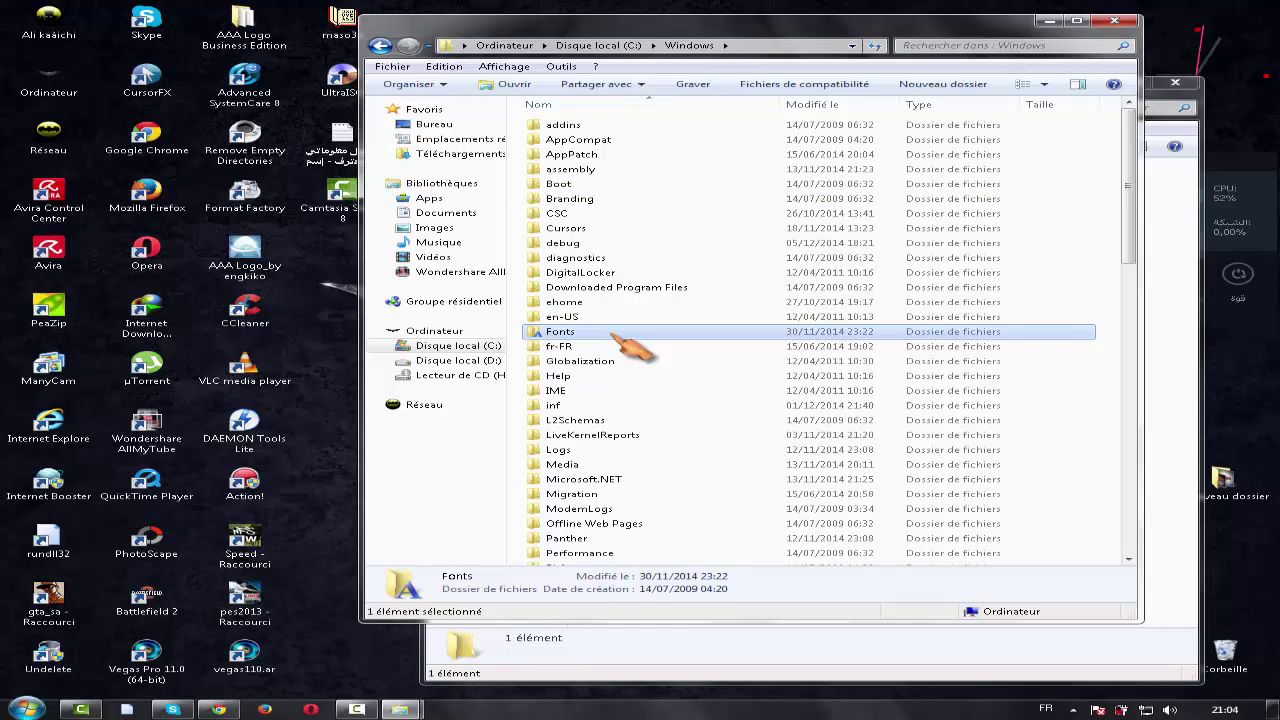
pyautogui.doubleClick(620, 337)
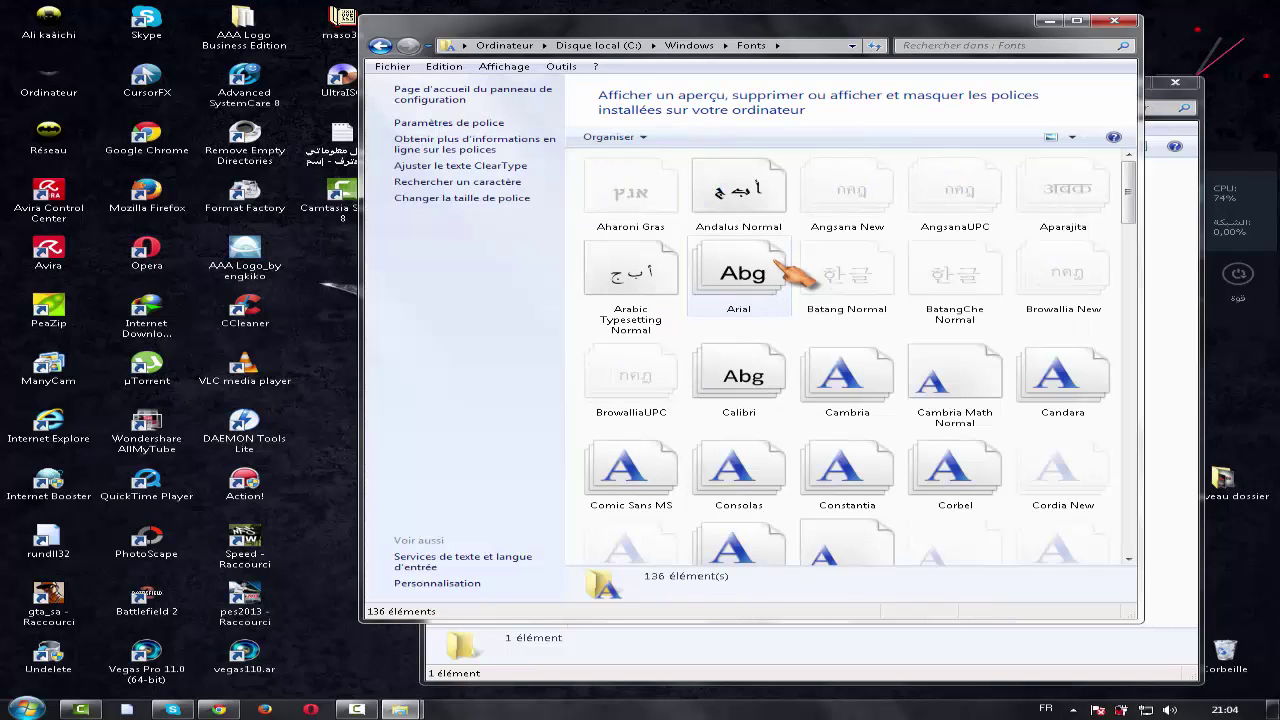
# Copy the WeekendWarrior font file into the Windows Fonts folder and close the Fonts window
pyautogui.moveTo(1124, 203); pyautogui.dragTo(1190, 195)
pyautogui.moveTo(968, 35); pyautogui.dragTo(625, 113)
pyautogui.click(838, 248)
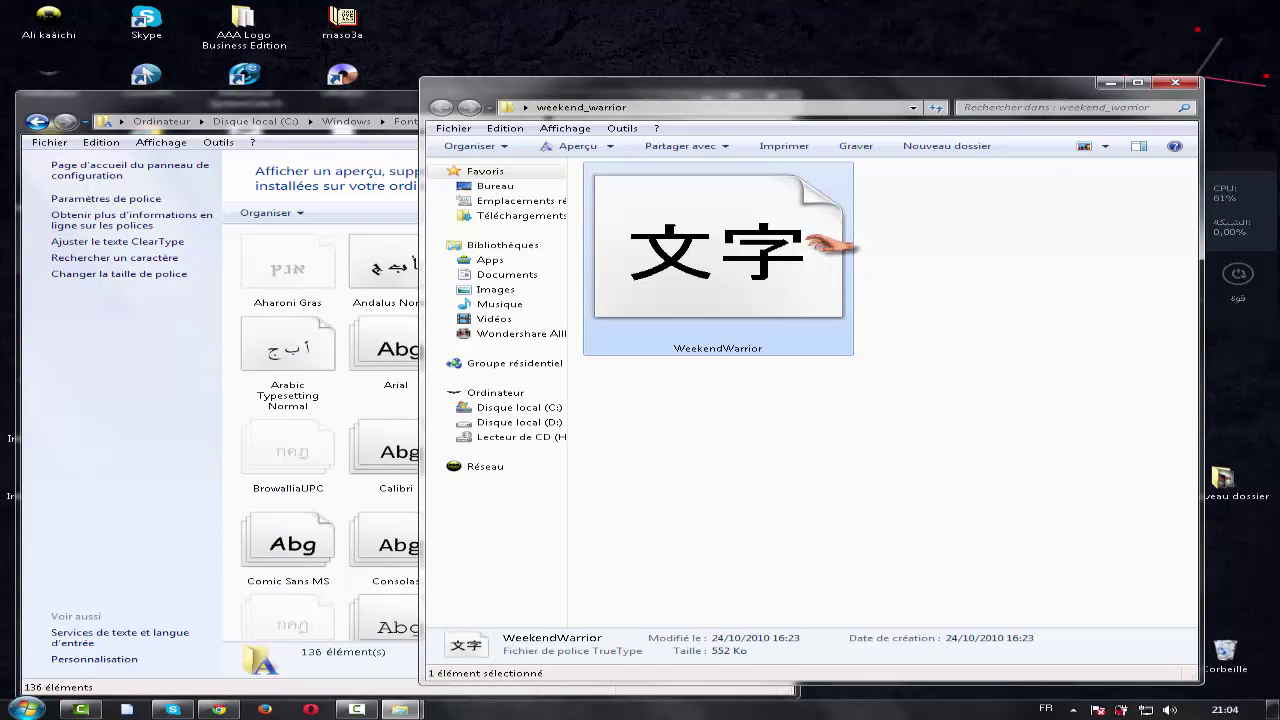
pyautogui.rightClick(808, 241)
pyautogui.click(880, 472)
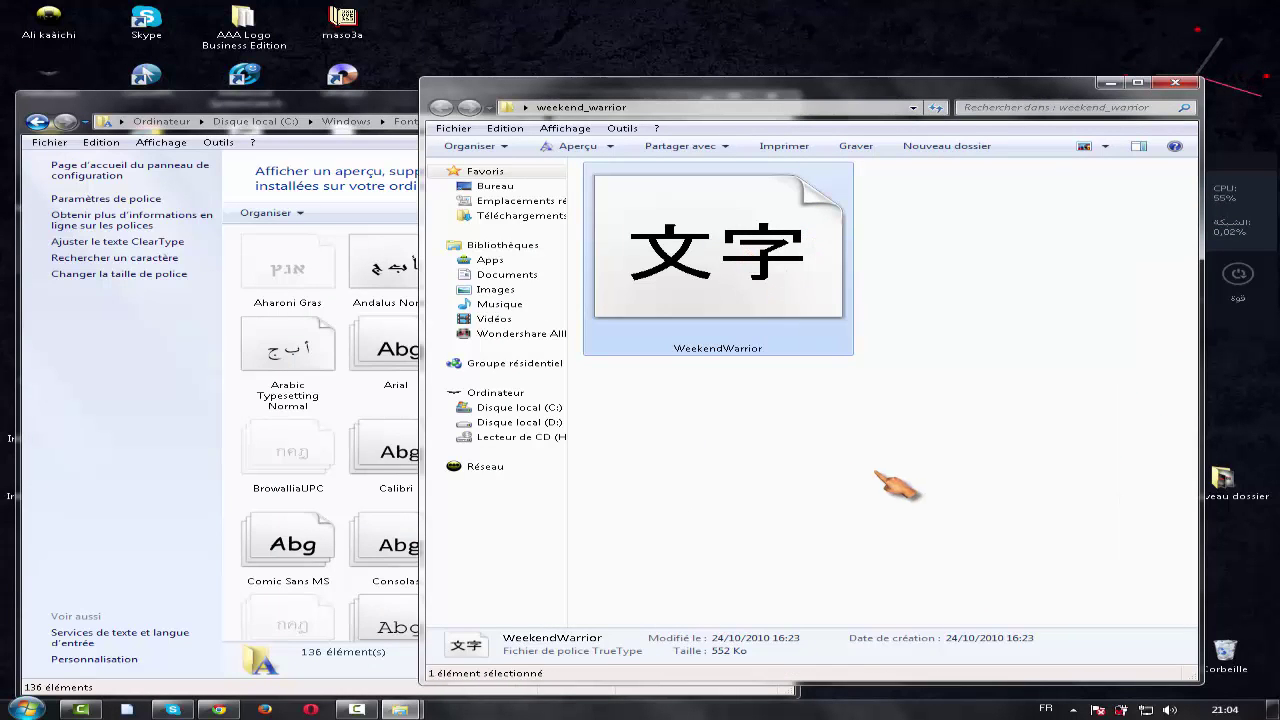
pyautogui.rightClick(230, 268)
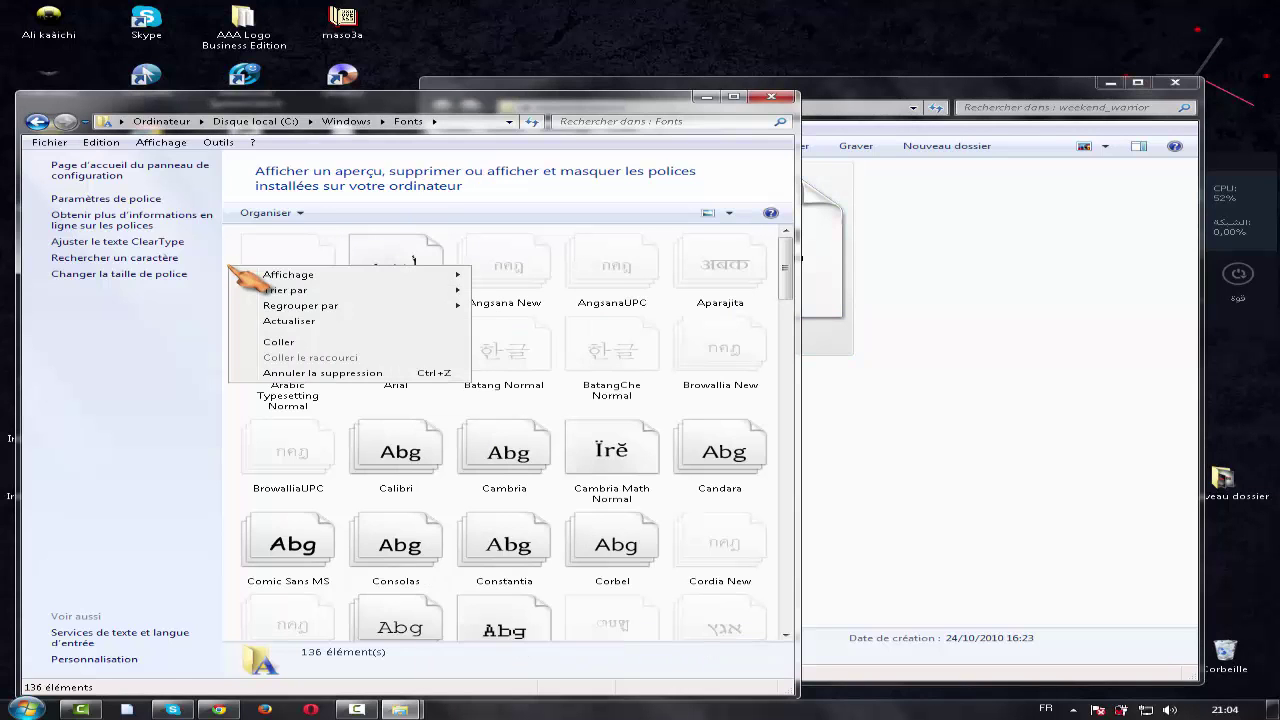
pyautogui.click(280, 342)
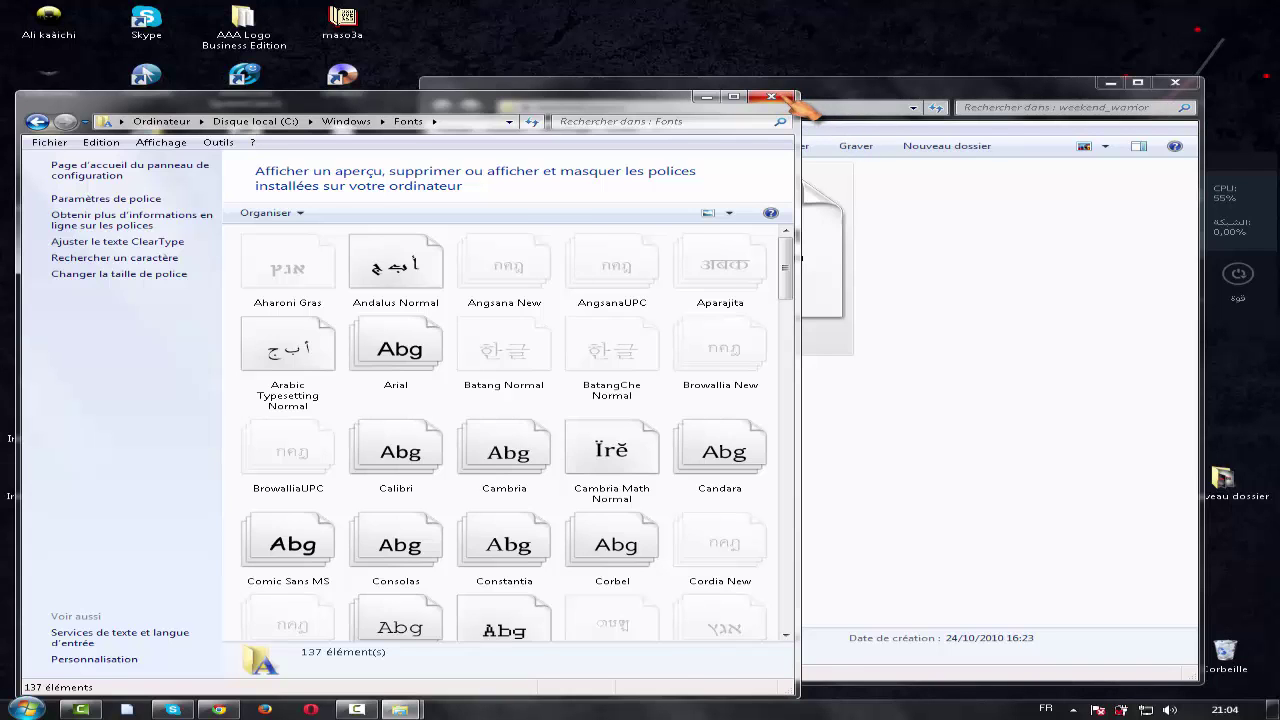
pyautogui.click(772, 97)
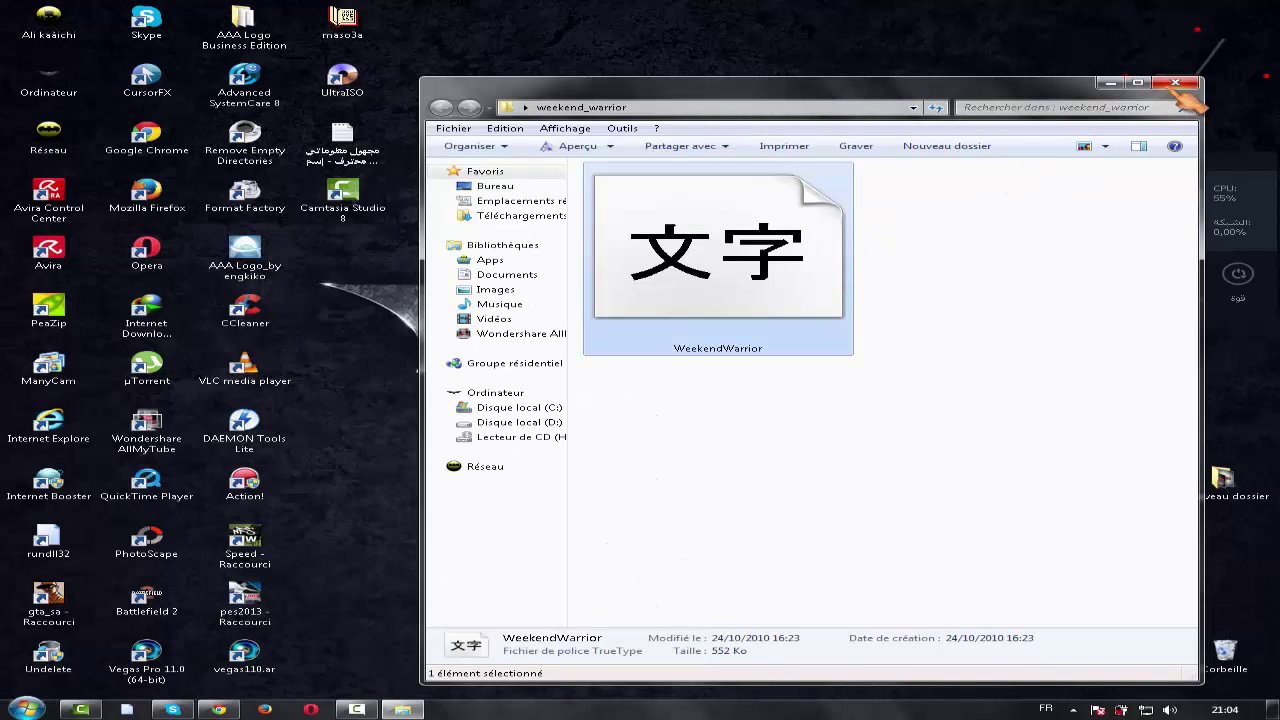
# Close the weekend_warrior folder window to return to the desktop
pyautogui.moveTo(1106, 86); pyautogui.dragTo(980, 15)
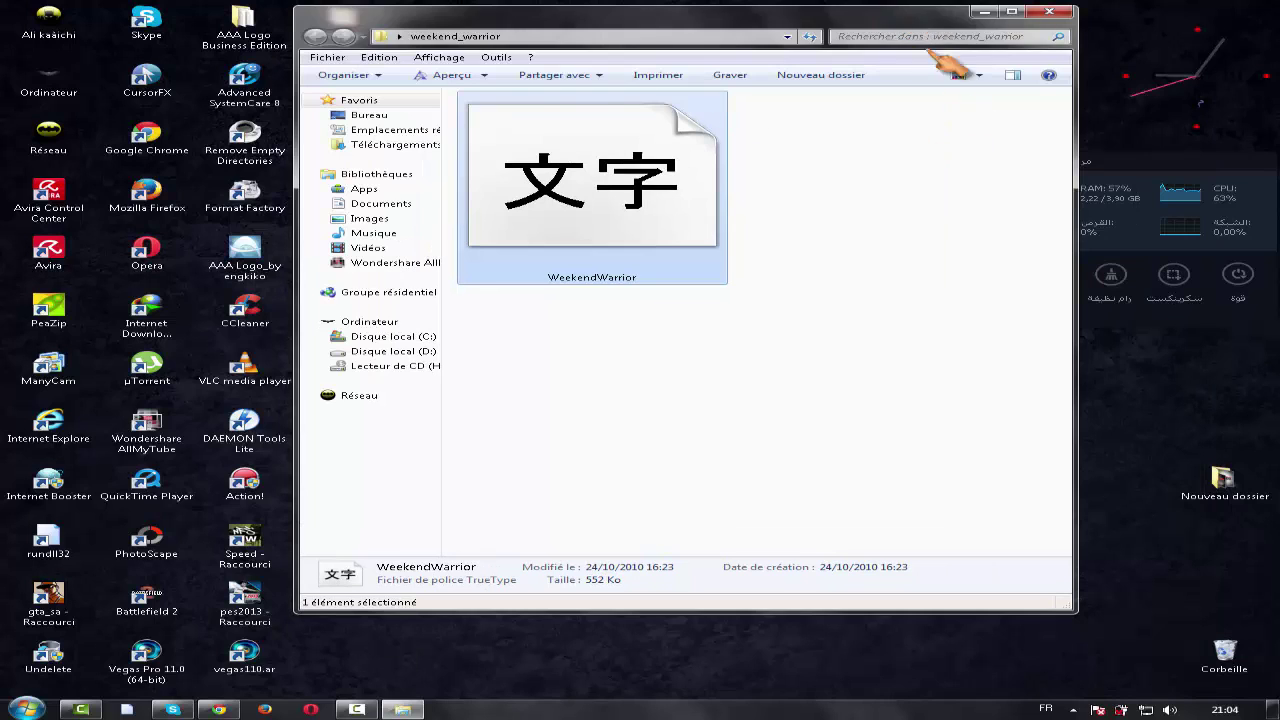
pyautogui.click(1049, 12)
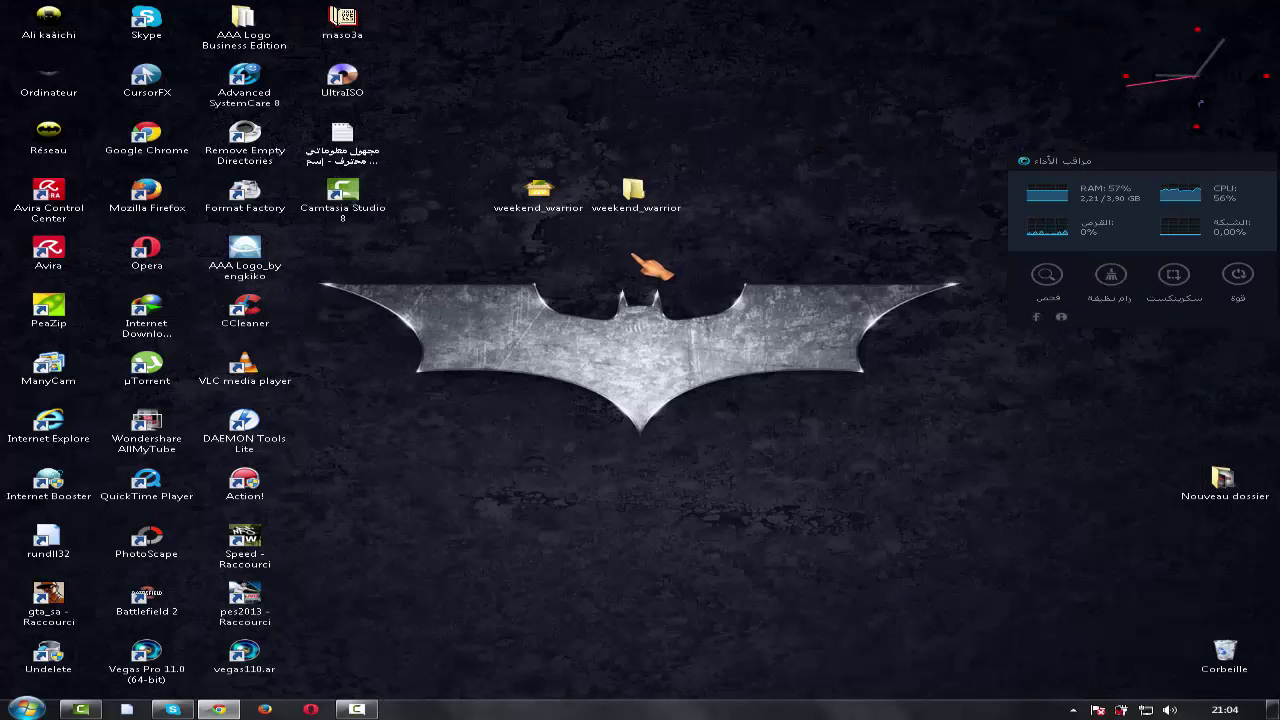
pyautogui.moveTo(700, 324); pyautogui.dragTo(500, 190)
pyautogui.click(580, 350)
# Create a new bitmap image on the desktop under its default name and open it for editing in Paint
pyautogui.rightClick(386, 268)
pyautogui.click(665, 365)
pyautogui.rightClick(377, 296)
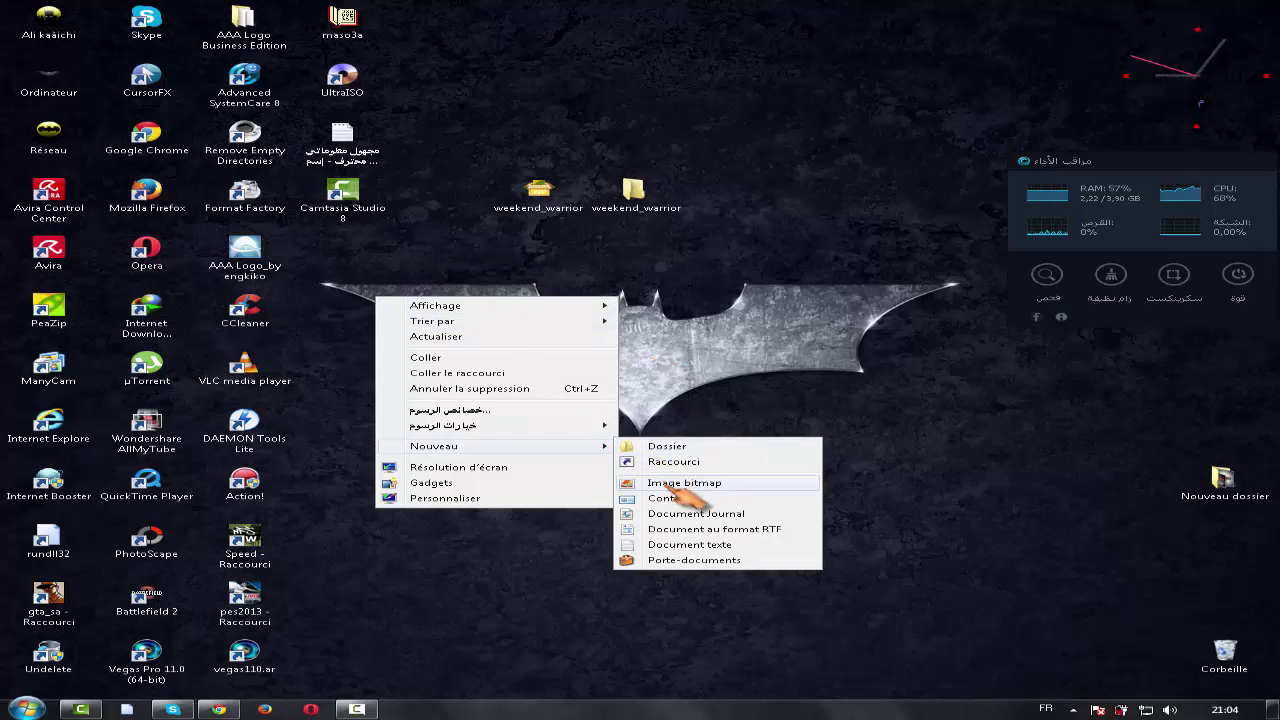
pyautogui.click(668, 484)
pyautogui.press('Return')
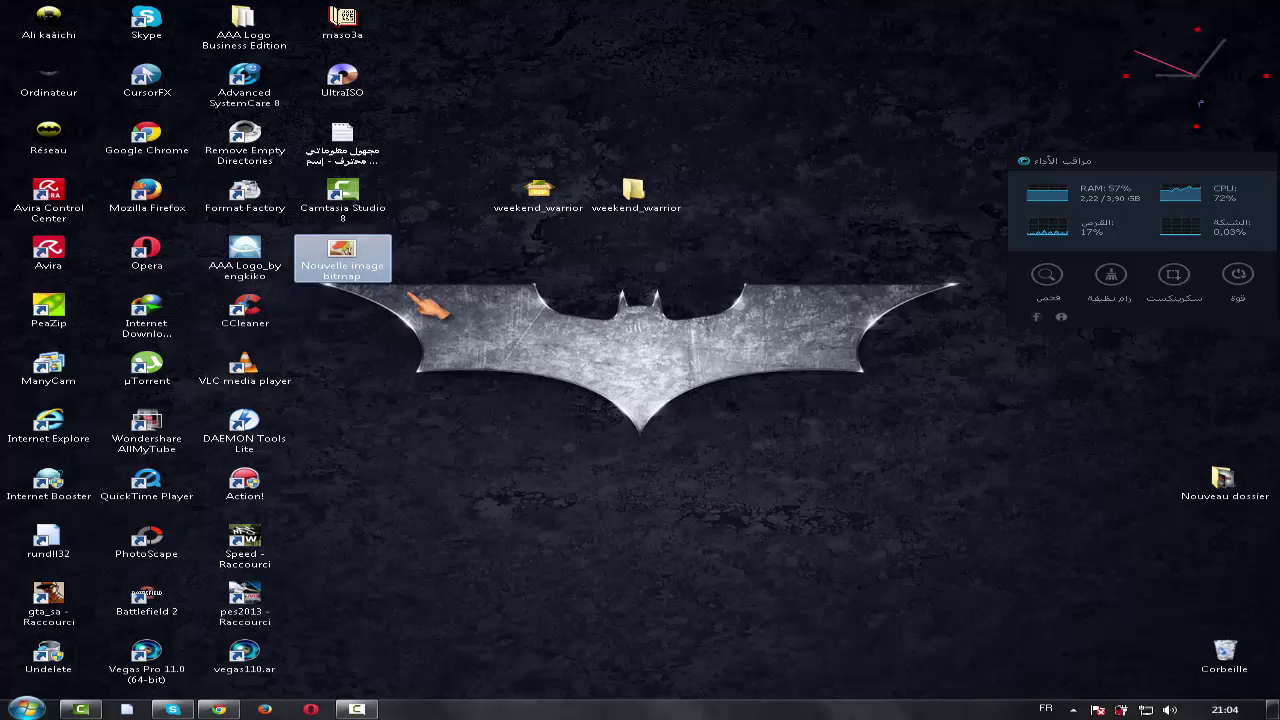
pyautogui.rightClick(356, 263)
pyautogui.click(420, 285)
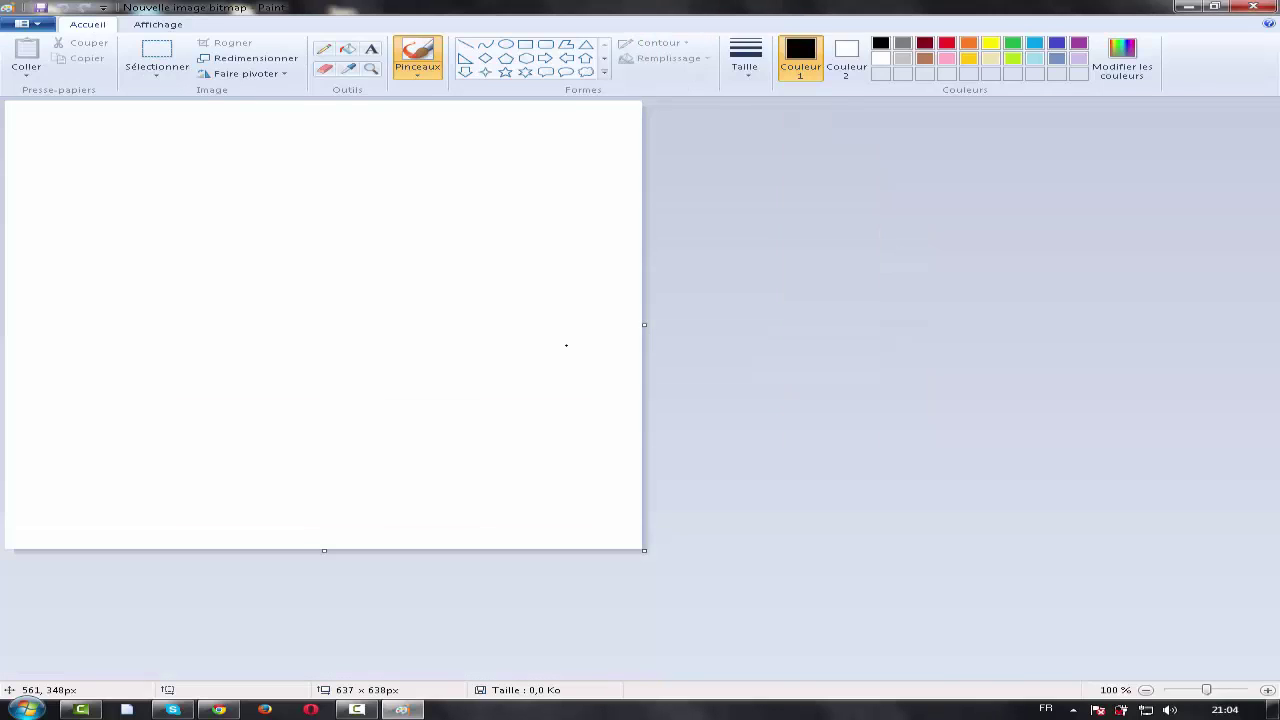
# Add a text box in the upper part of the canvas reading JEJDSFD in the M Ponderosa font
pyautogui.click(371, 48)
pyautogui.click(66, 172)
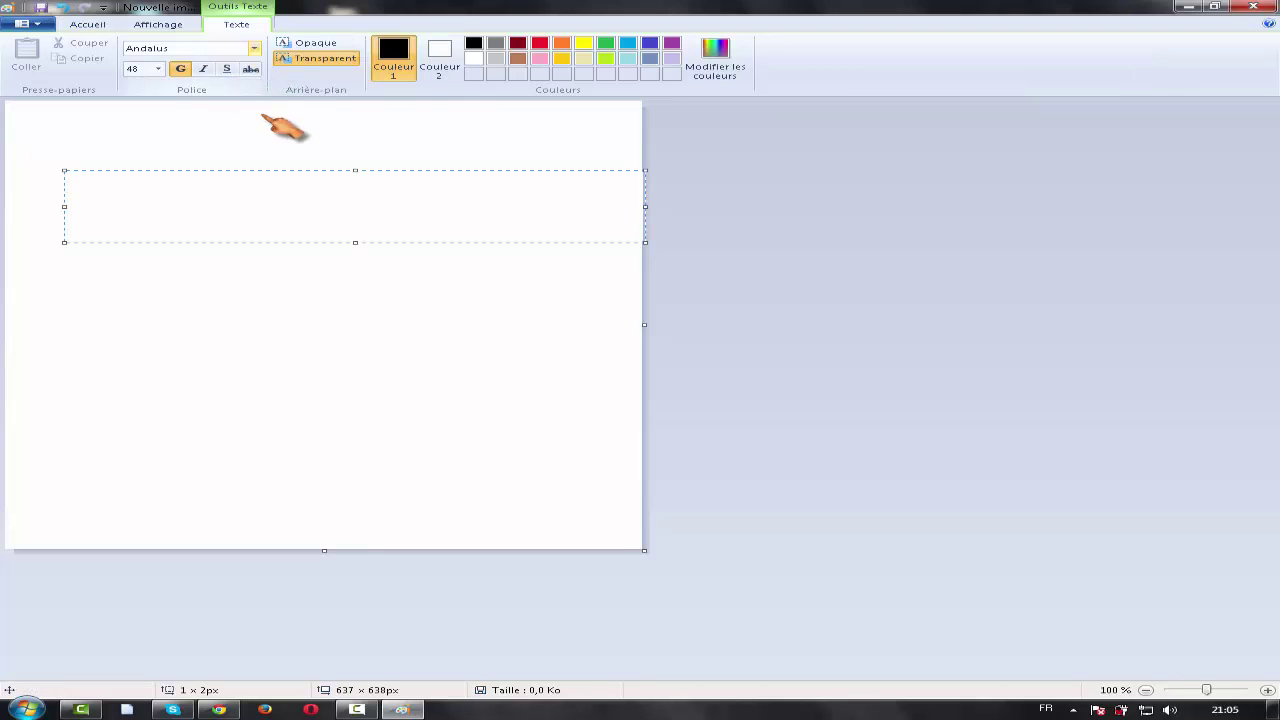
pyautogui.click(256, 48)
pyautogui.moveTo(300, 121); pyautogui.dragTo(308, 166)
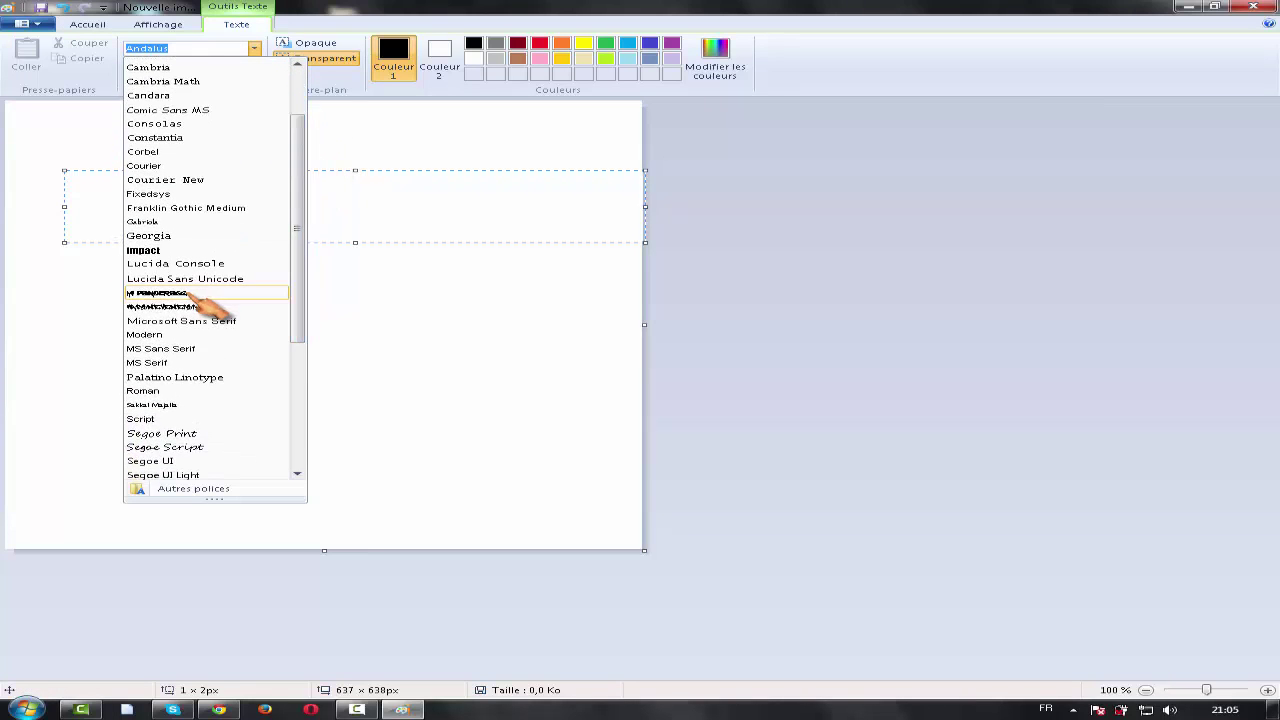
pyautogui.click(283, 289)
pyautogui.write('EJDSFDSFS')
pyautogui.press('BackSpace')
pyautogui.press('BackSpace')
pyautogui.press('BackSpace')
# Select the JEJDSFD text, change its font to MARSNEVENEKSK and place it on the canvas
pyautogui.hotkey('shift', 'Left')
pyautogui.hotkey('shift', 'Left')
pyautogui.hotkey('shift', 'Left')
pyautogui.hotkey('shift', 'Left')
pyautogui.hotkey('shift', 'Left')
pyautogui.hotkey('shift', 'Left')
pyautogui.hotkey('shift', 'Left')
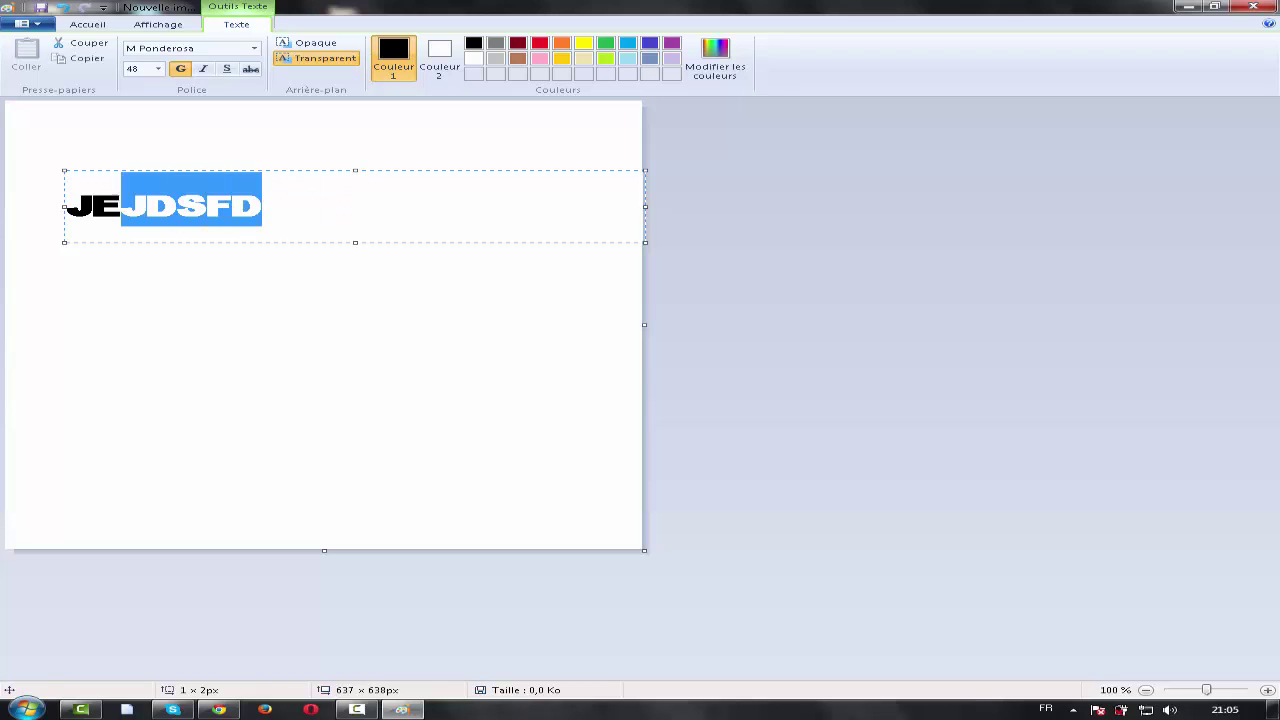
pyautogui.hotkey('shift', 'Right')
pyautogui.hotkey('shift', 'Right')
pyautogui.hotkey('shift', 'Right')
pyautogui.hotkey('shift', 'Right')
pyautogui.hotkey('shift', 'Right')
pyautogui.hotkey('shift', 'Right')
pyautogui.hotkey('shift', 'Right')
pyautogui.hotkey('shift', 'Left')
pyautogui.hotkey('shift', 'Left')
pyautogui.hotkey('shift', 'Left')
pyautogui.hotkey('shift', 'Left')
pyautogui.hotkey('shift', 'Left')
pyautogui.hotkey('shift', 'Left')
pyautogui.hotkey('shift', 'Left')
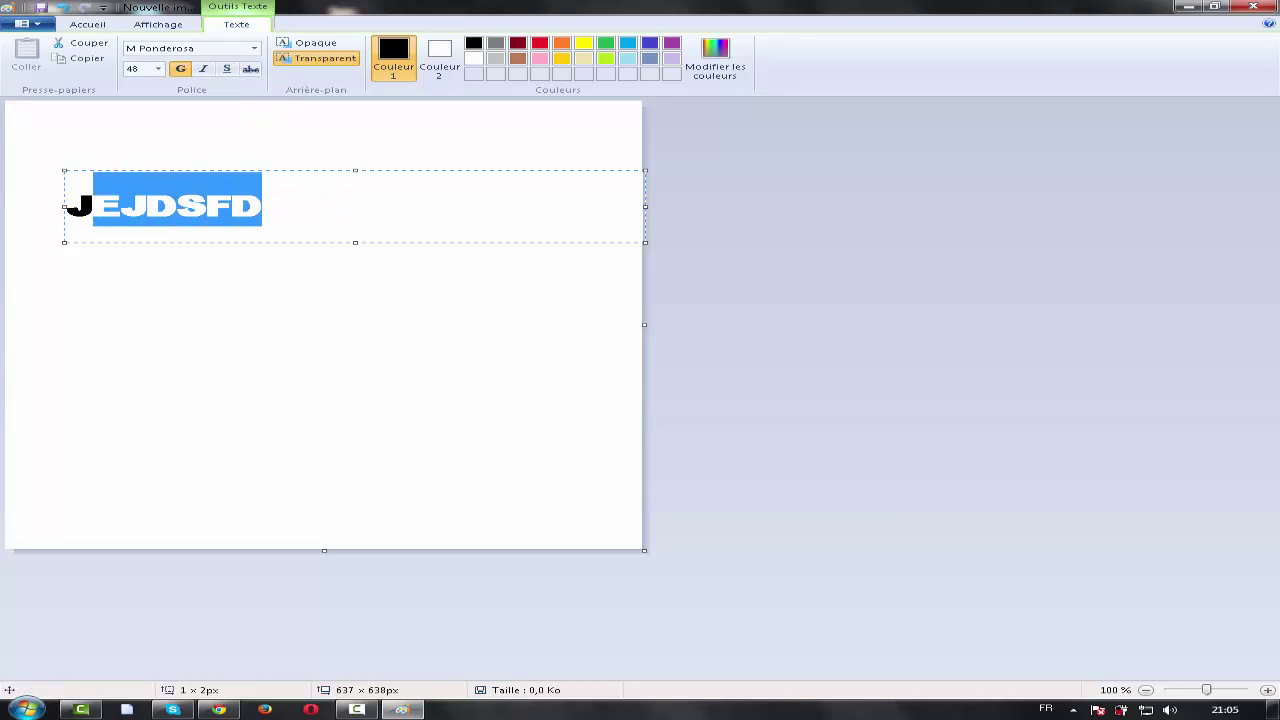
pyautogui.click(255, 48)
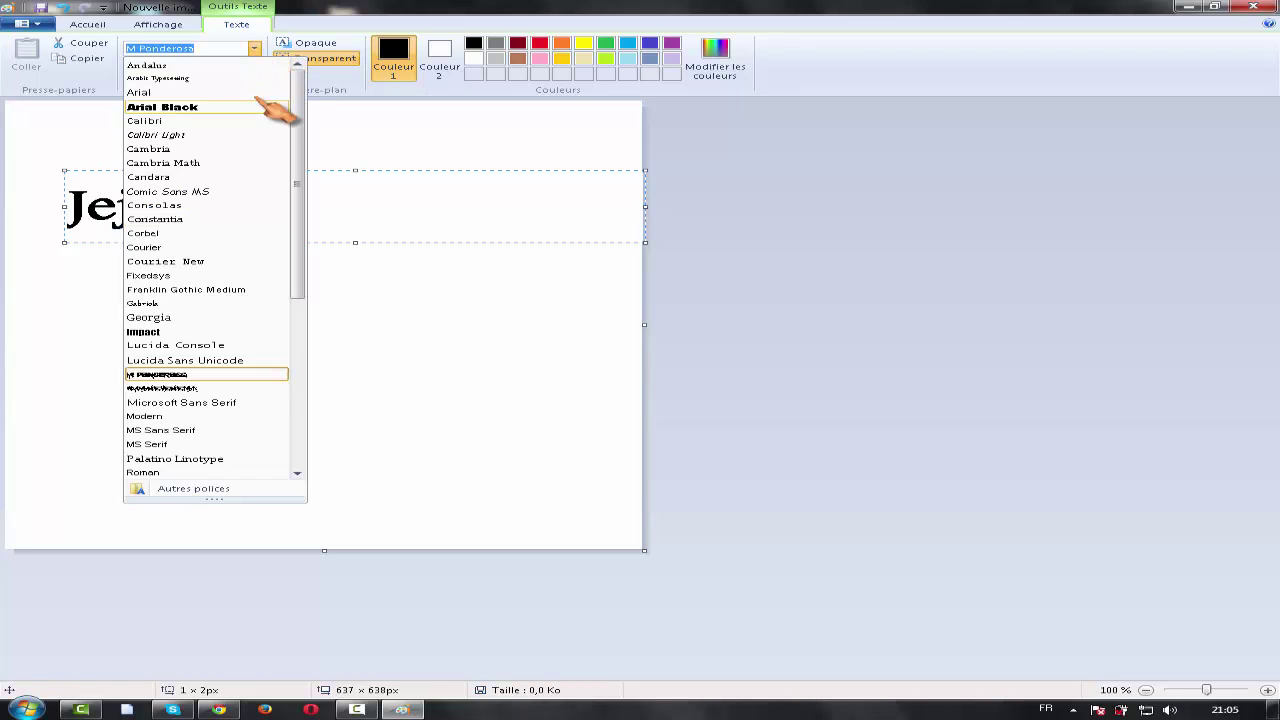
pyautogui.click(257, 378)
pyautogui.click(279, 337)
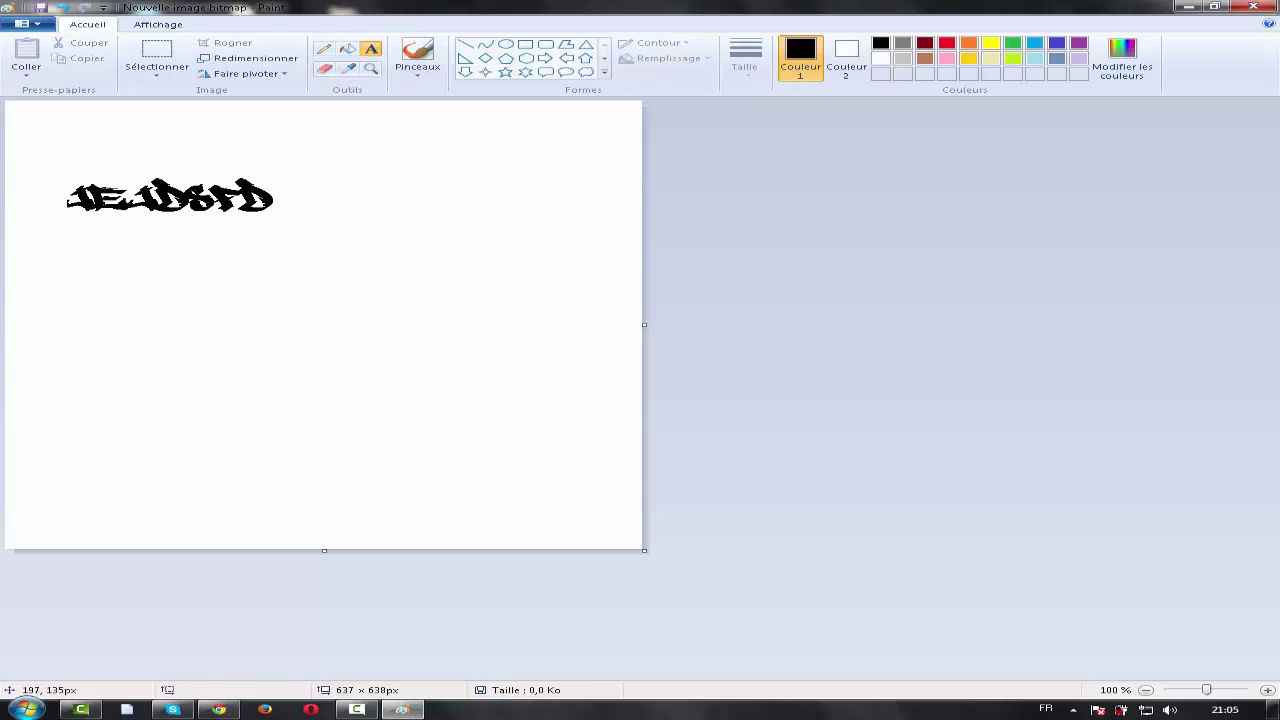
# Add the text GFK8Q in the Weekend Warrior font beside the first word, with a text box tall enough for the letters
pyautogui.click(273, 176)
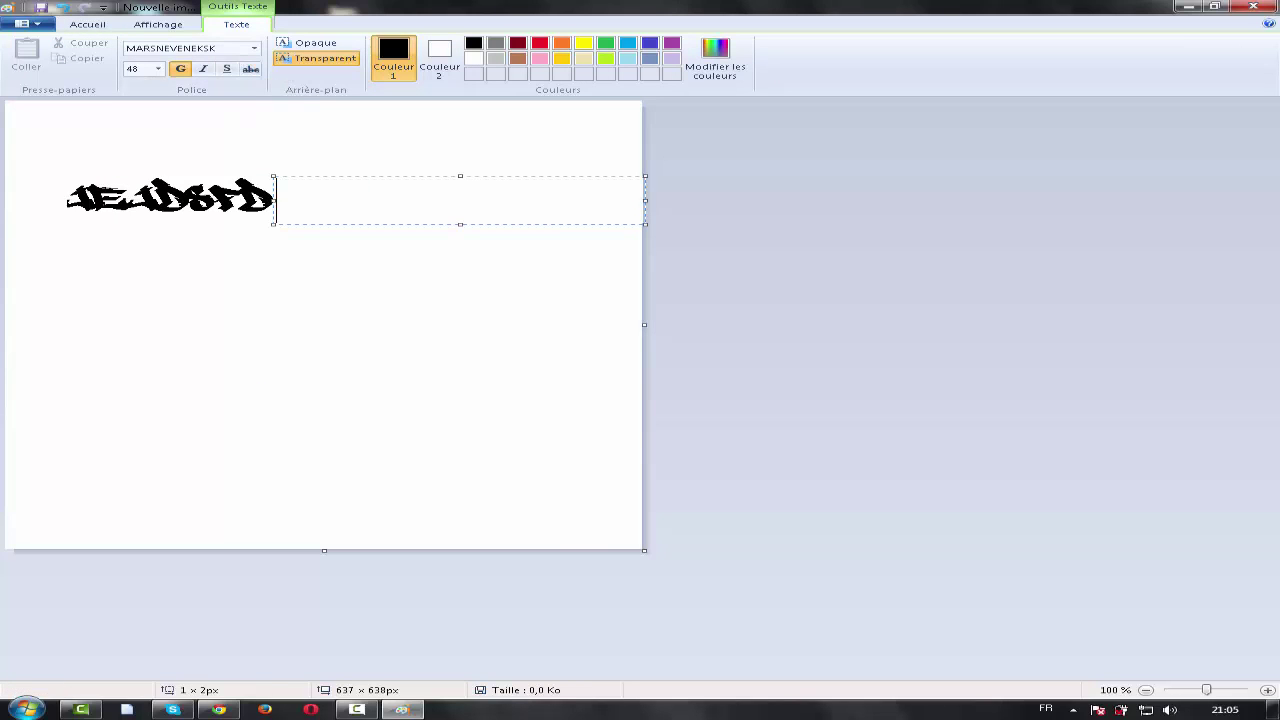
pyautogui.click(256, 48)
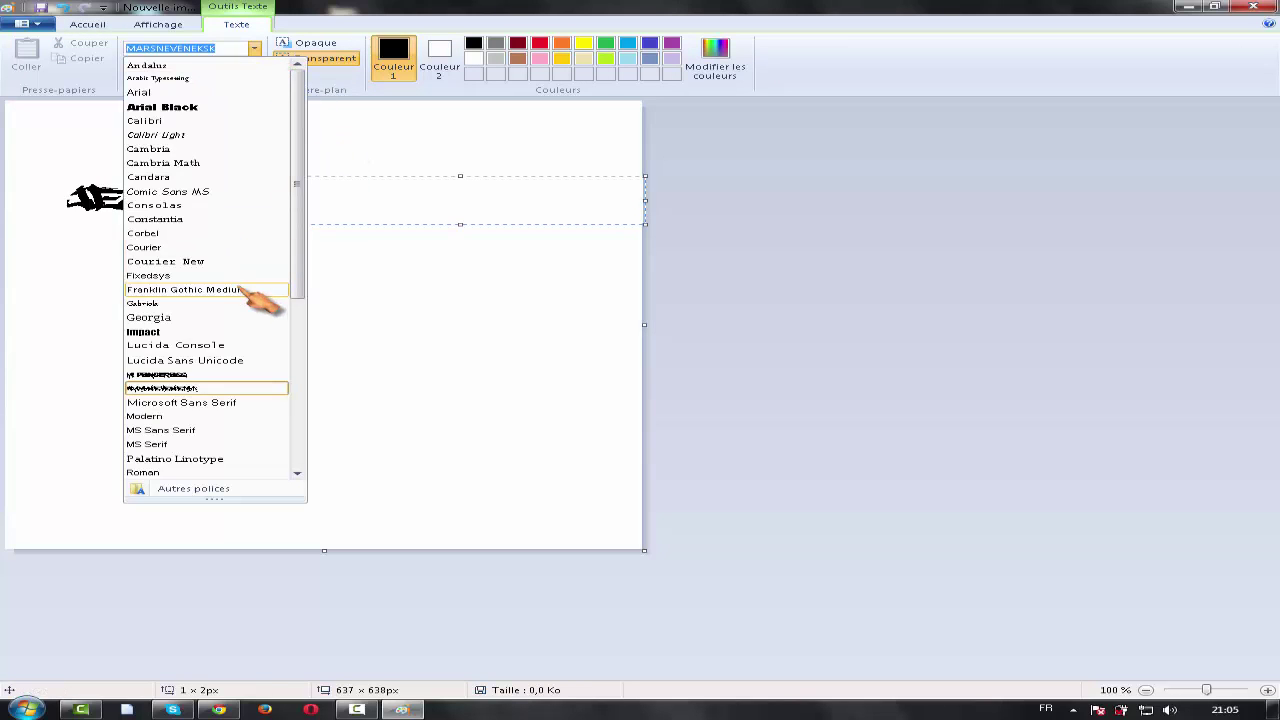
pyautogui.scroll(-2, 265, 300)
pyautogui.scroll(-5, 252, 308)
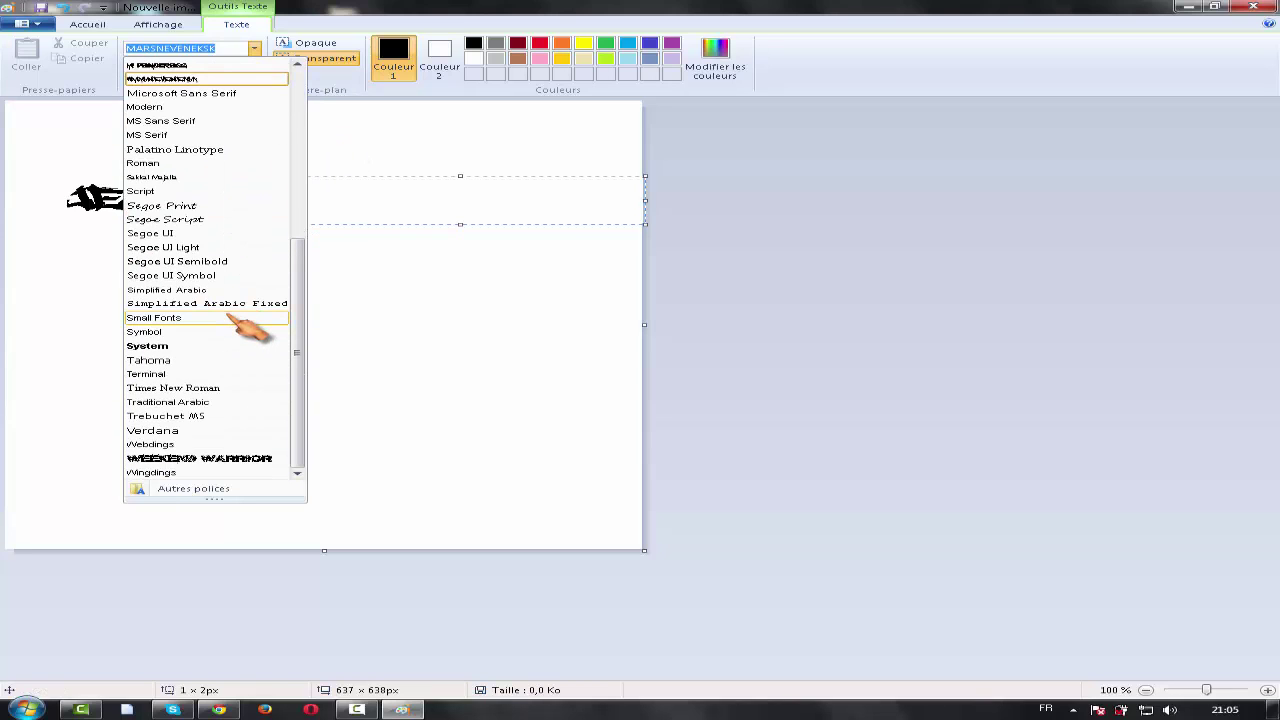
pyautogui.click(240, 458)
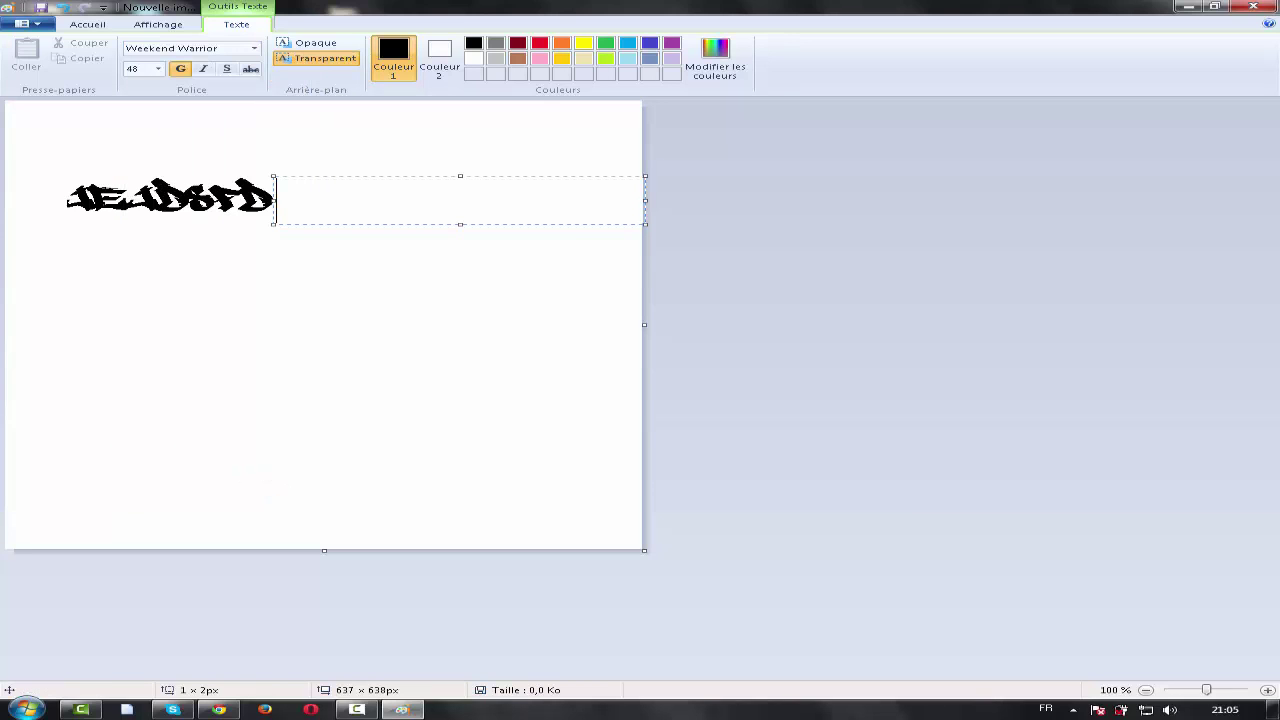
pyautogui.write('GFK8Q')
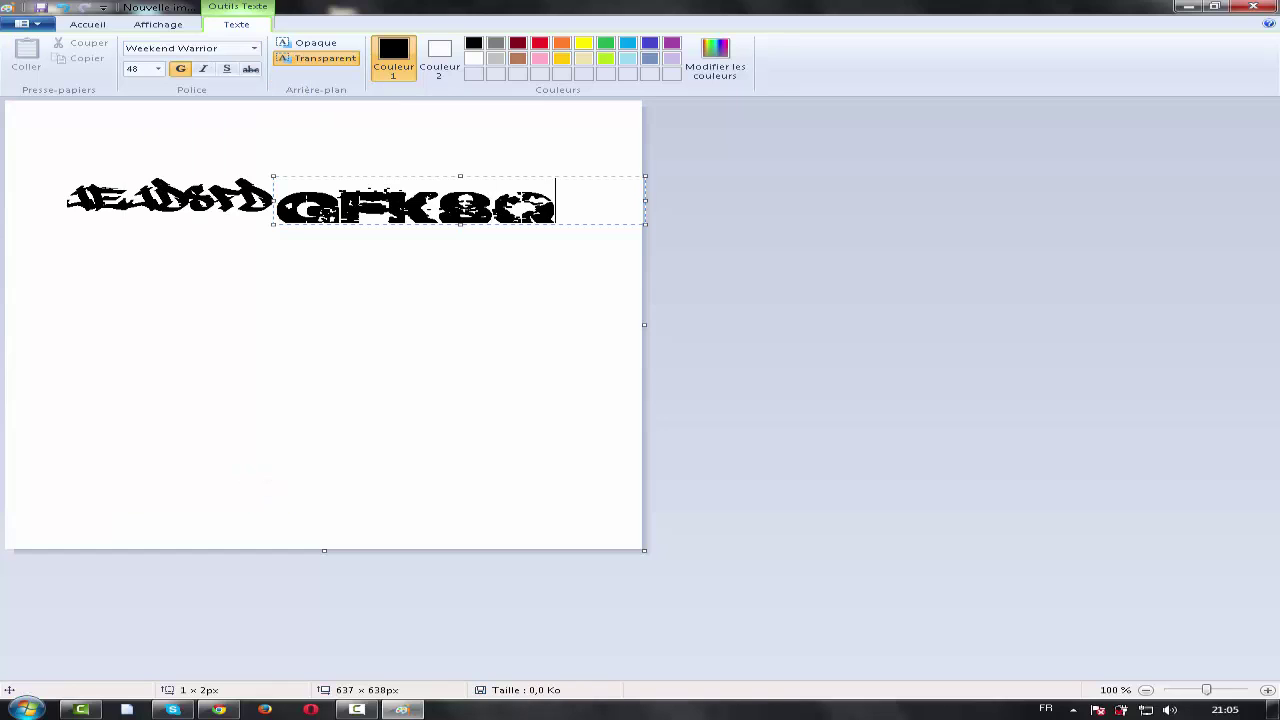
pyautogui.moveTo(460, 224); pyautogui.dragTo(462, 253)
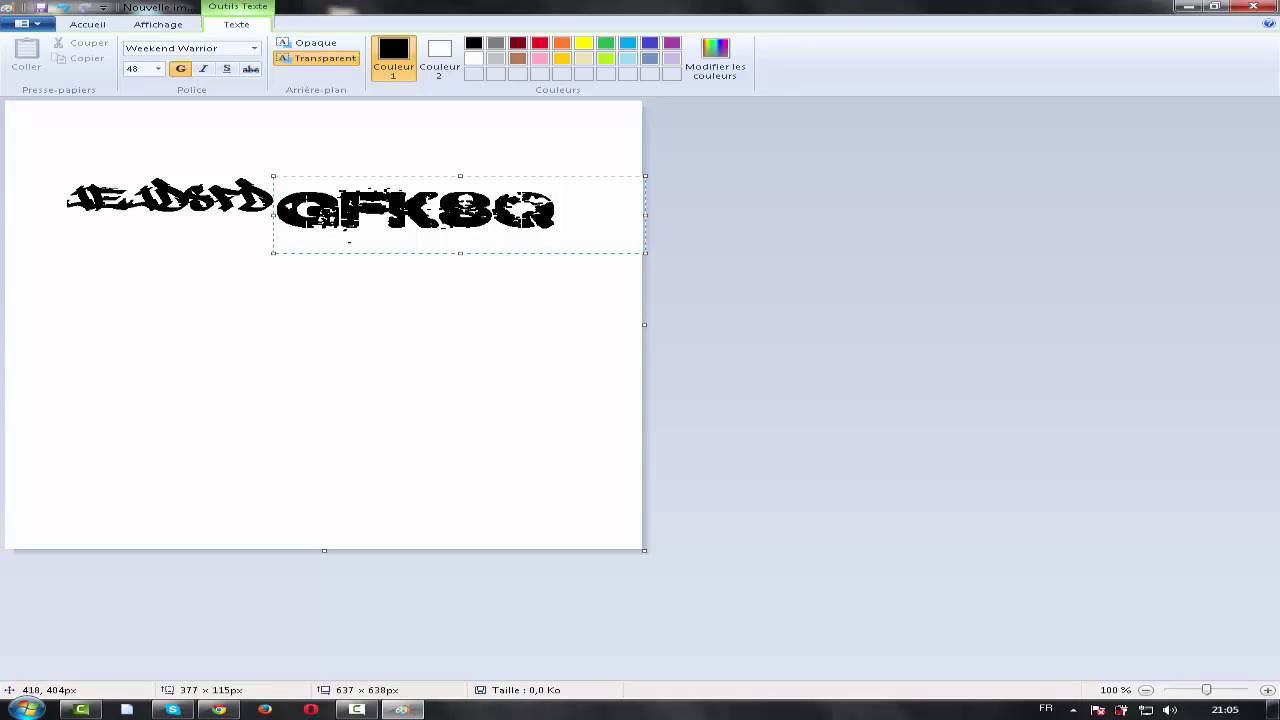
pyautogui.click(486, 516)
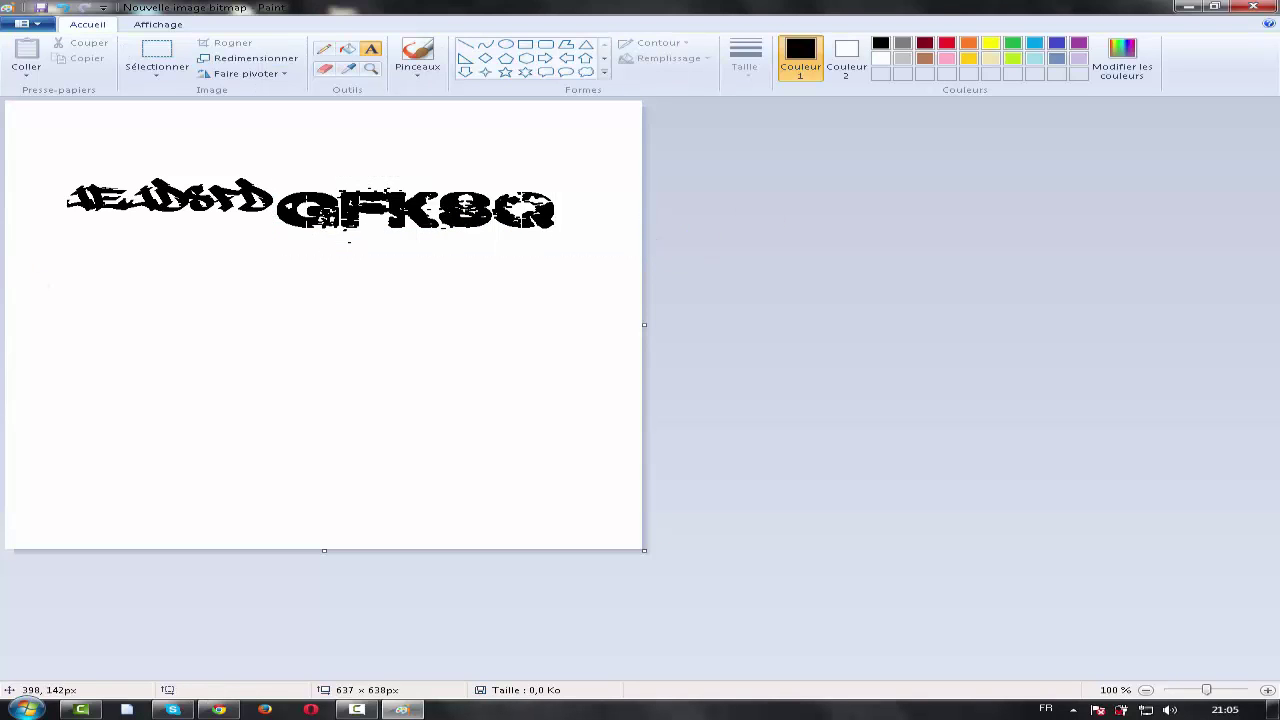
# Add the text ANONYMIPRO in the Weekend Warrior font on a second line below the existing text
pyautogui.click(145, 347)
pyautogui.click(14, 329)
pyautogui.click(21, 287)
pyautogui.write('ANONYMI')
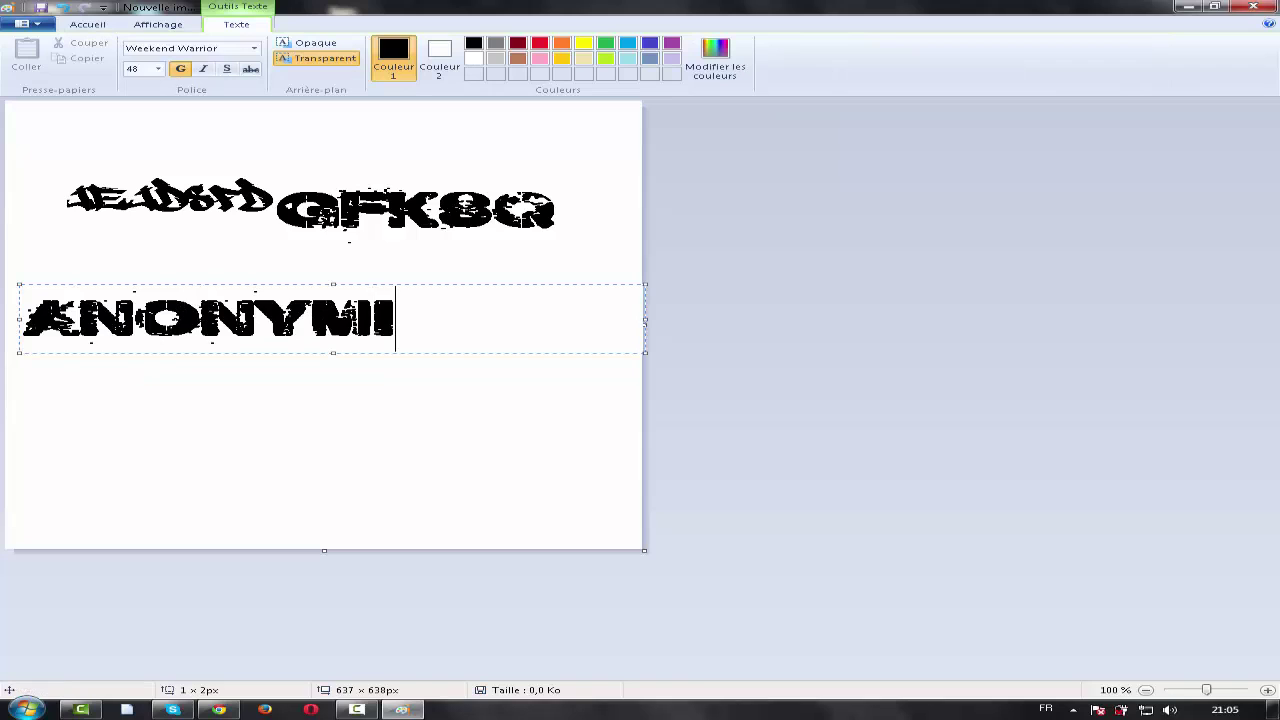
pyautogui.write('PTRO')
pyautogui.press('BackSpace')
pyautogui.press('BackSpace')
pyautogui.press('BackSpace')
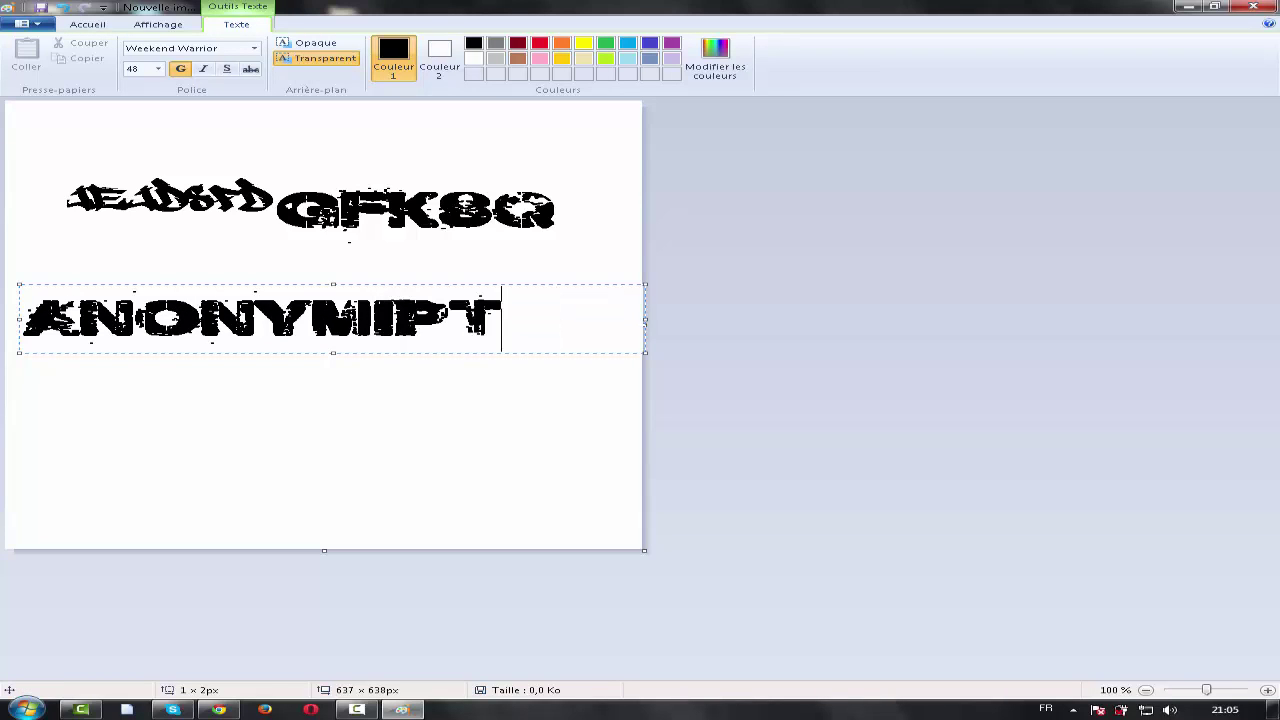
pyautogui.write('RO')
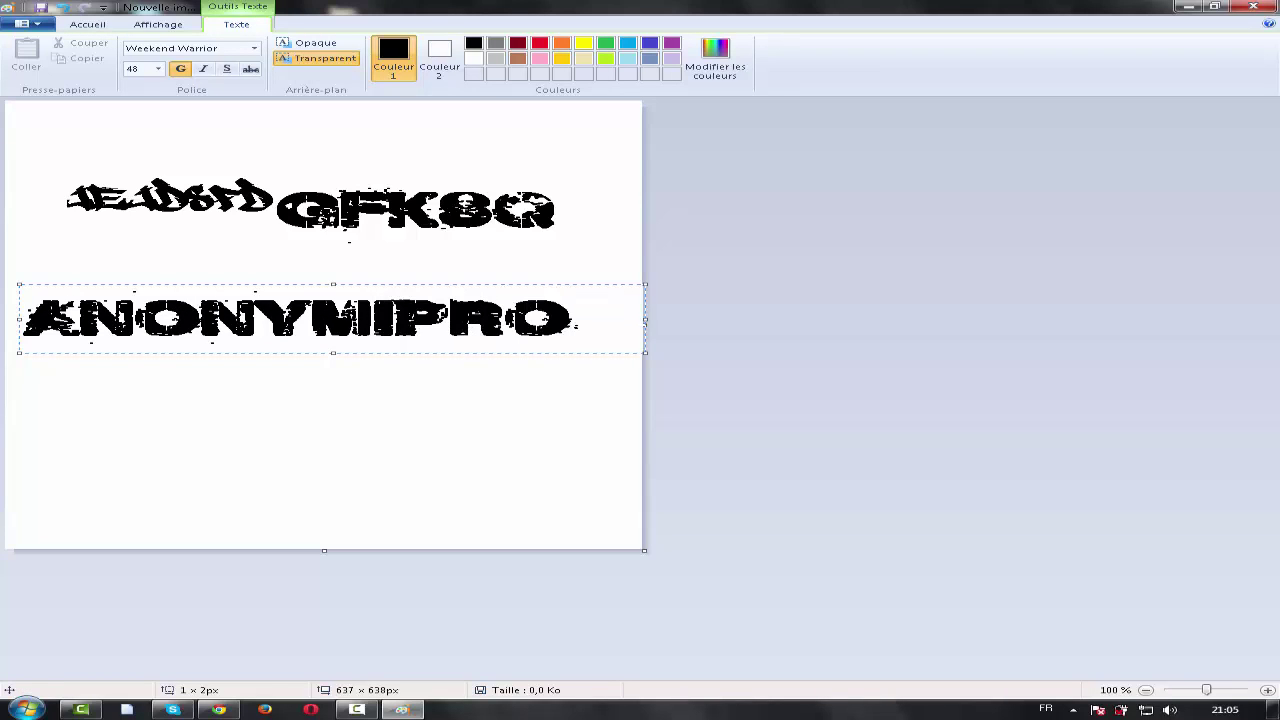
pyautogui.click(97, 499)
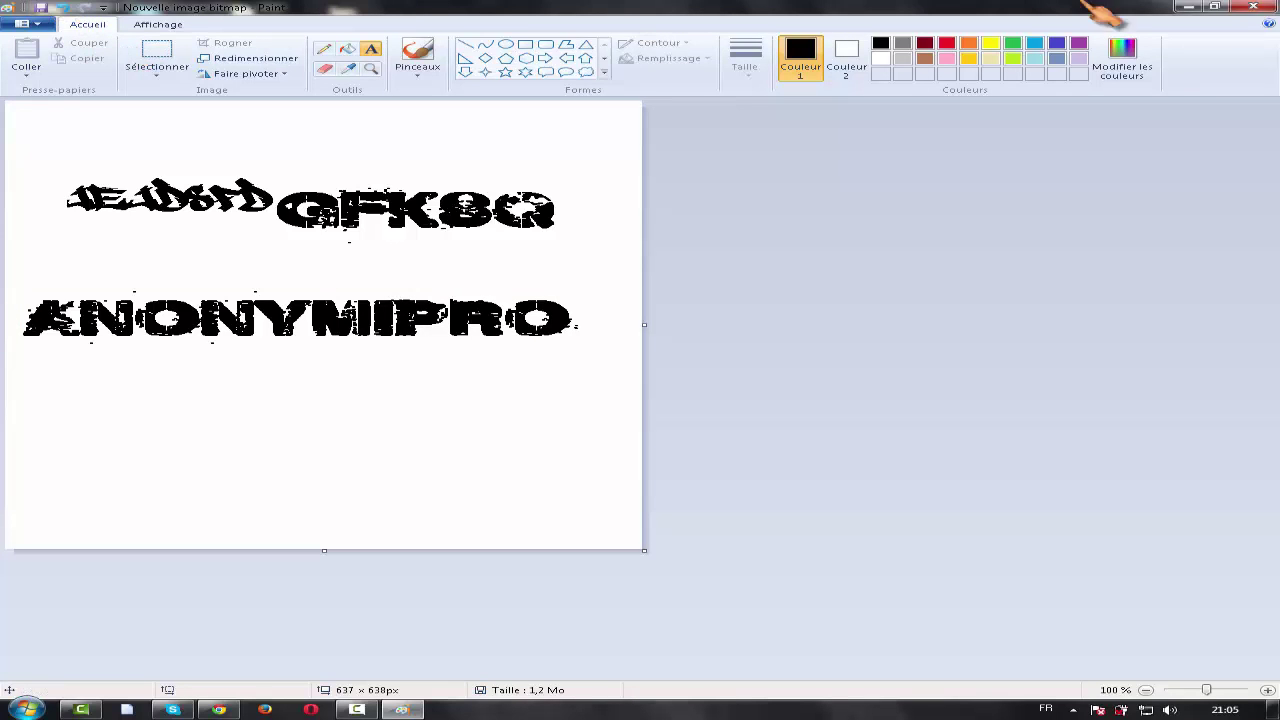
# Close Paint and open the new bitmap image from the desktop in the Windows photo viewer
pyautogui.click(1258, 7)
pyautogui.click(380, 260)
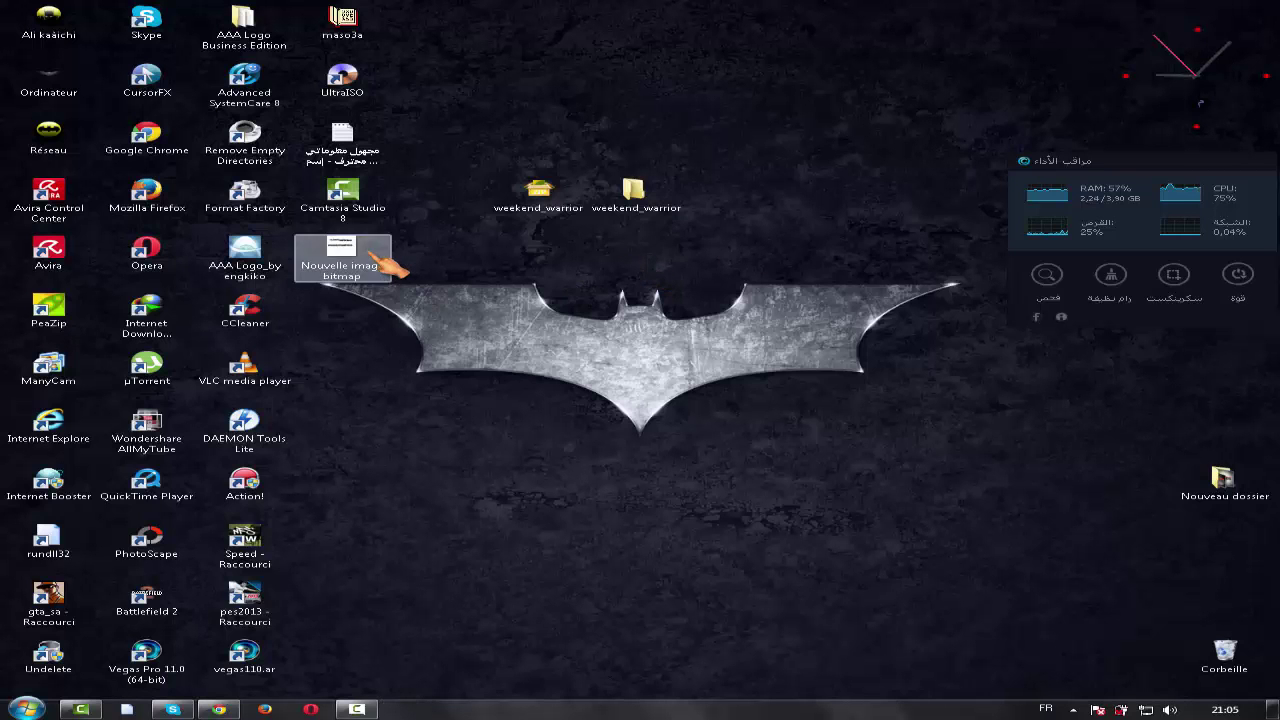
pyautogui.doubleClick(382, 261)
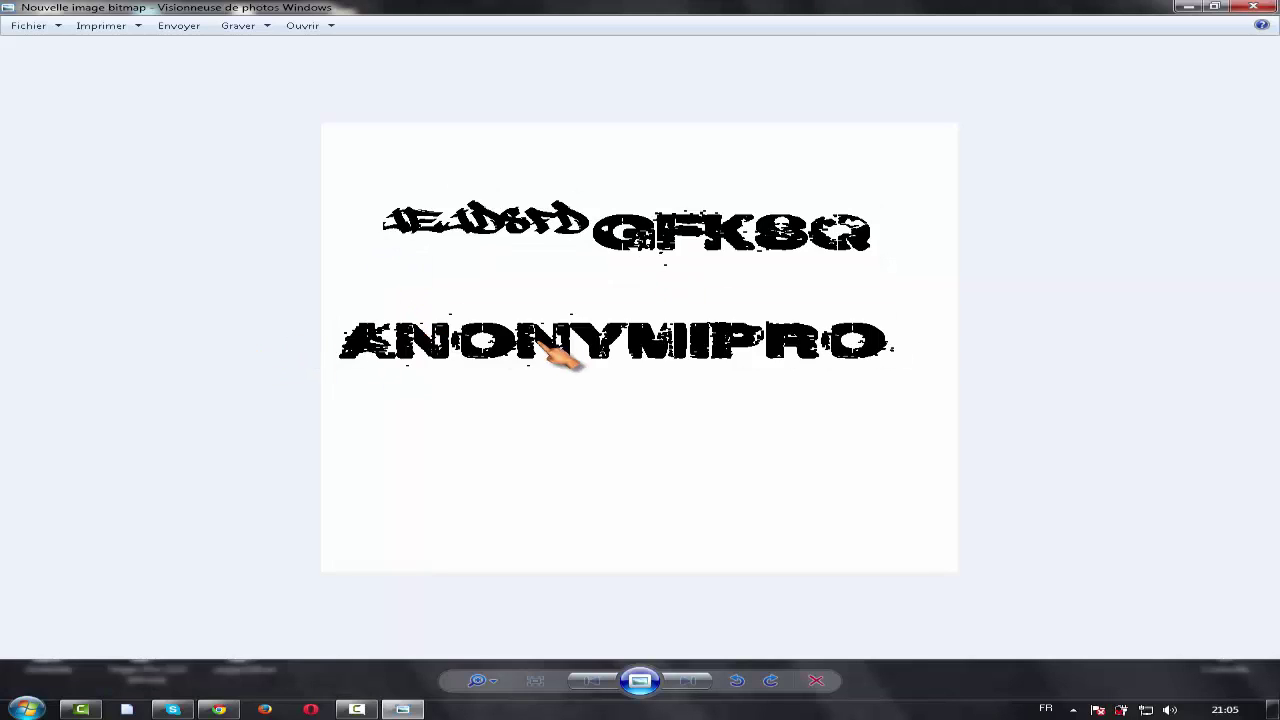